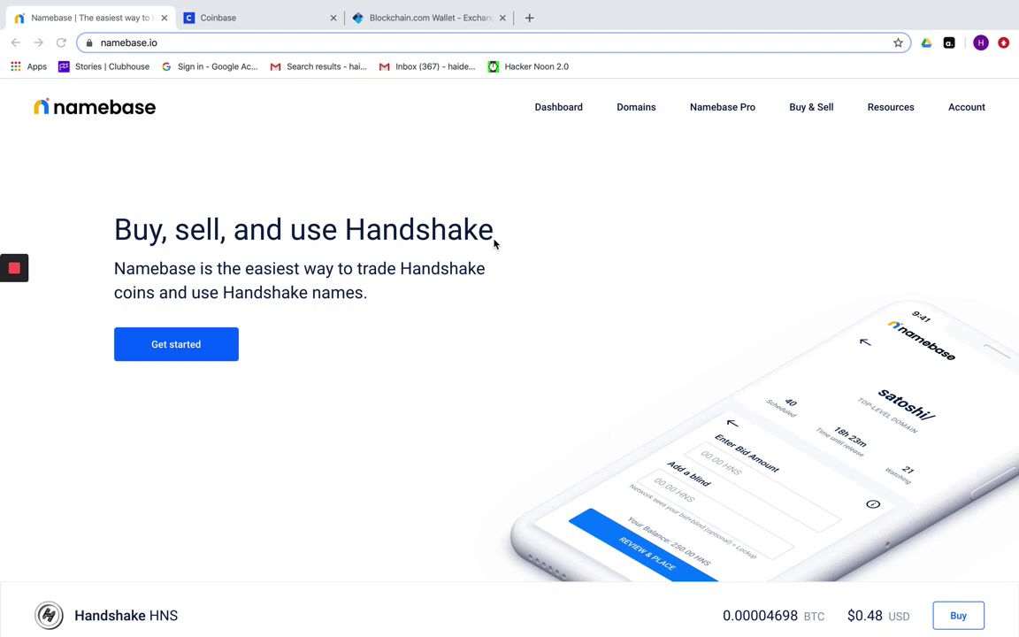
Open Namebase's Buy HNS page from the Buy & Sell menu, showing the Buy with BTC option
{"action": "left_click", "coordinate": [811, 108]}
{"action": "mouse_move", "coordinate": [812, 112]}
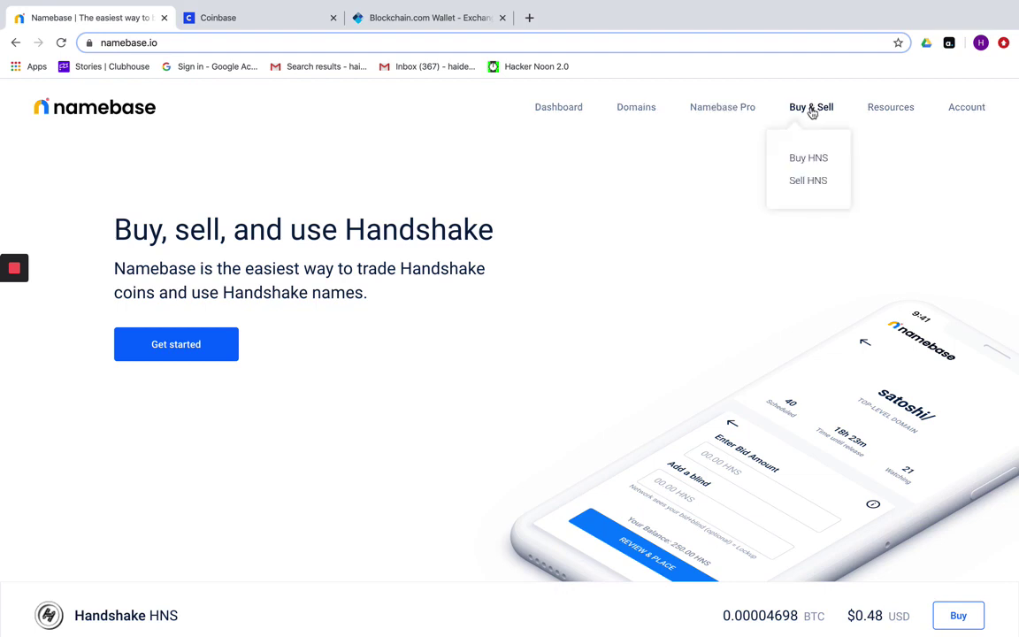
{"action": "left_click", "coordinate": [807, 161]}
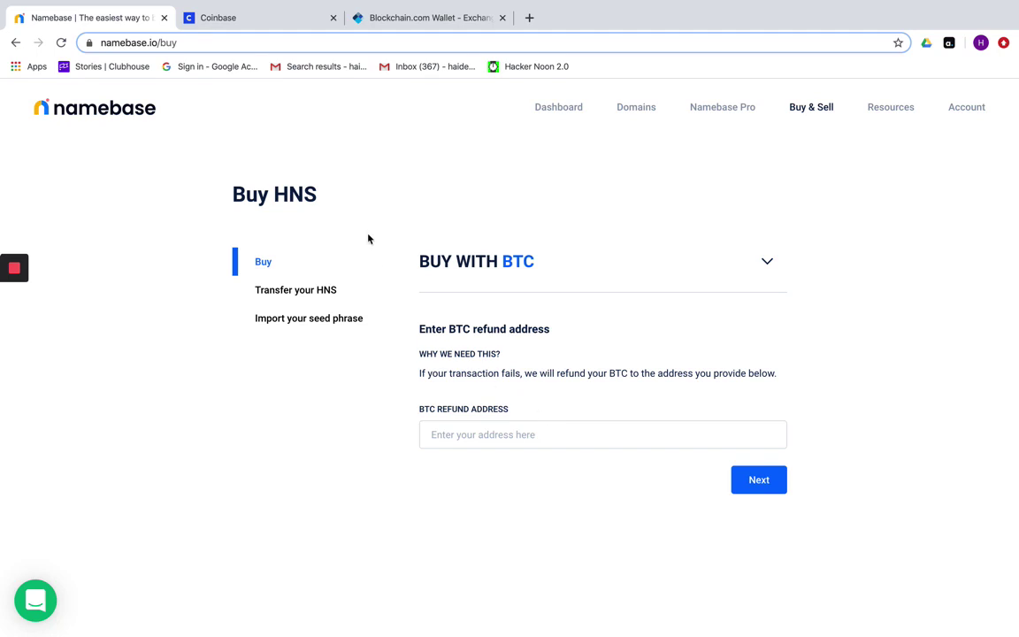
In Coinbase, open the Bitcoin wallet, accept the BTC-only warning, and copy its receiving address
{"action": "left_click", "coordinate": [258, 28]}
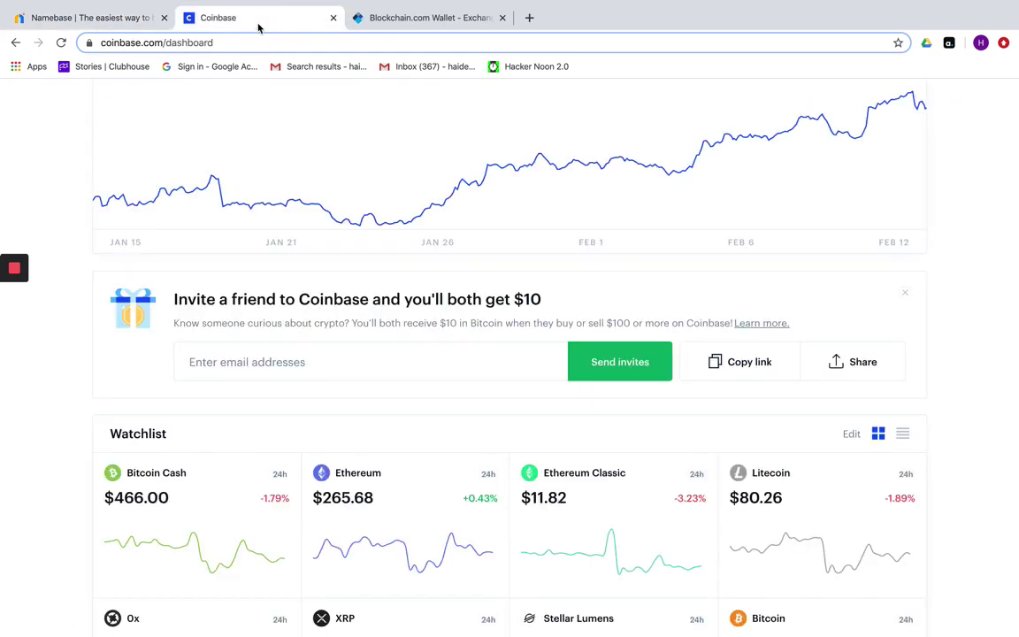
{"action": "scroll", "coordinate": [316, 272], "scroll_direction": "down", "scroll_amount": 2}
{"action": "scroll", "coordinate": [316, 272], "scroll_direction": "down", "scroll_amount": 2}
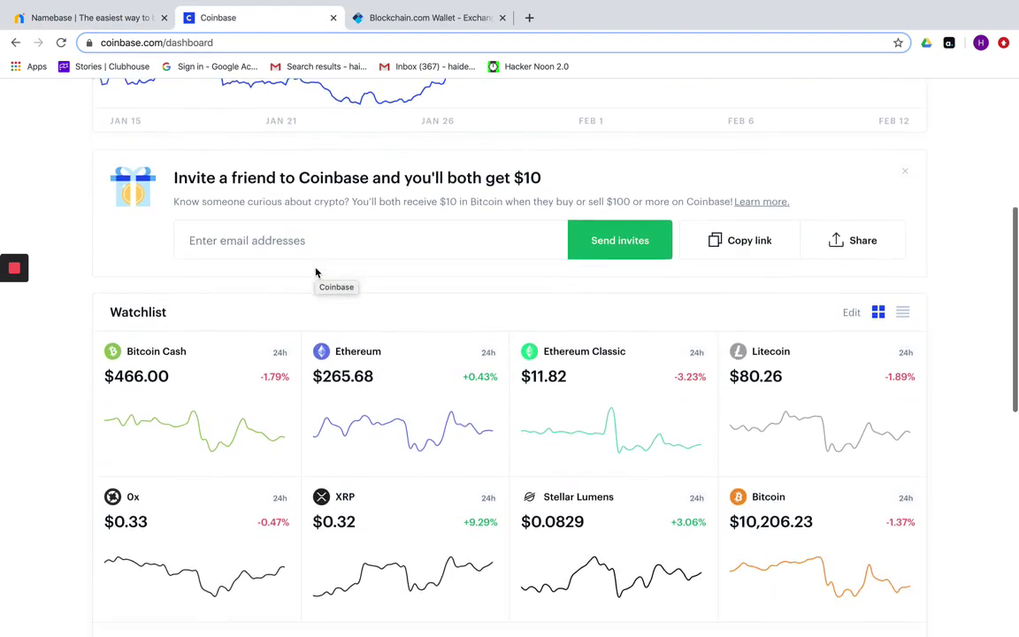
{"action": "mouse_move", "coordinate": [790, 532]}
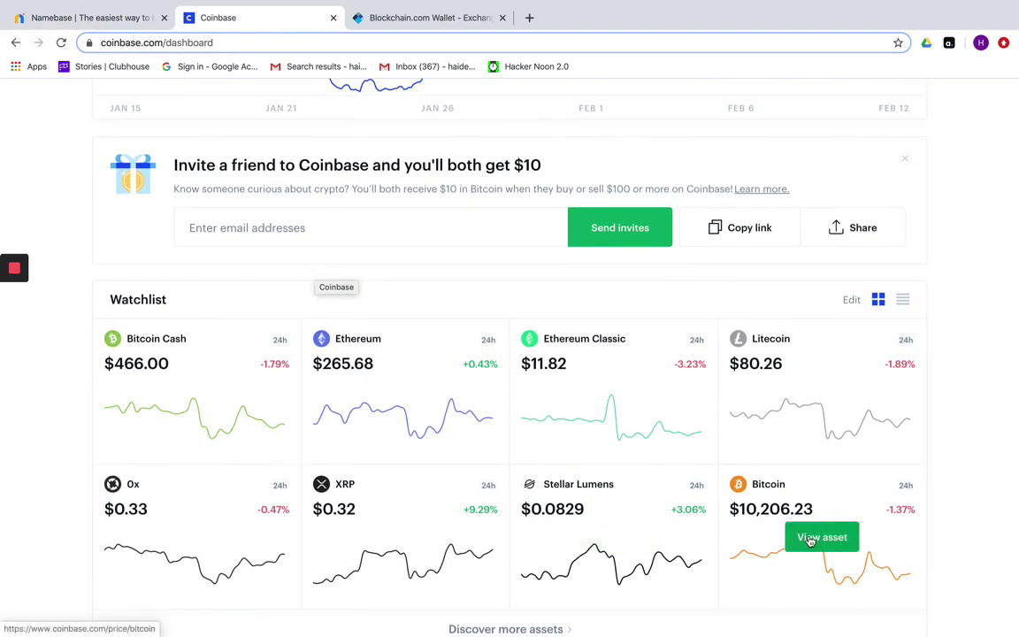
{"action": "left_click", "coordinate": [809, 539]}
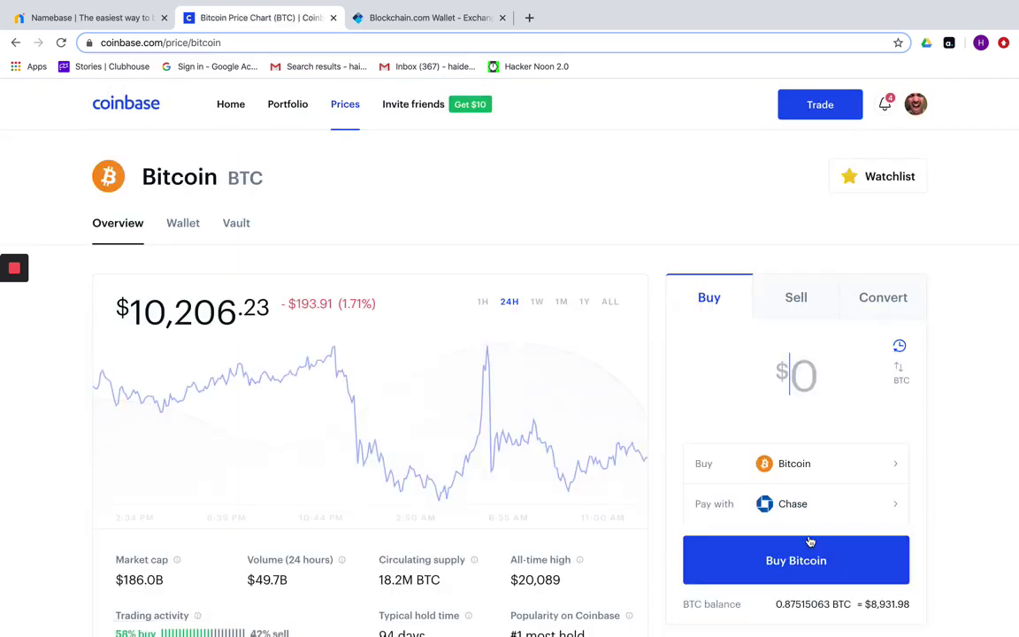
{"action": "scroll", "coordinate": [635, 267], "scroll_direction": "down", "scroll_amount": 2}
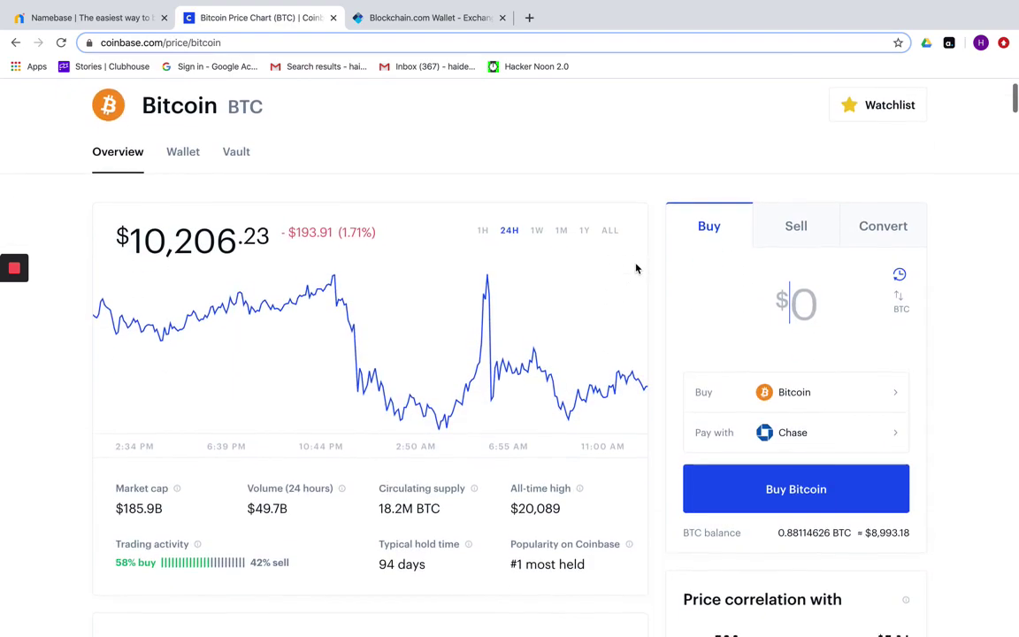
{"action": "left_click", "coordinate": [185, 156]}
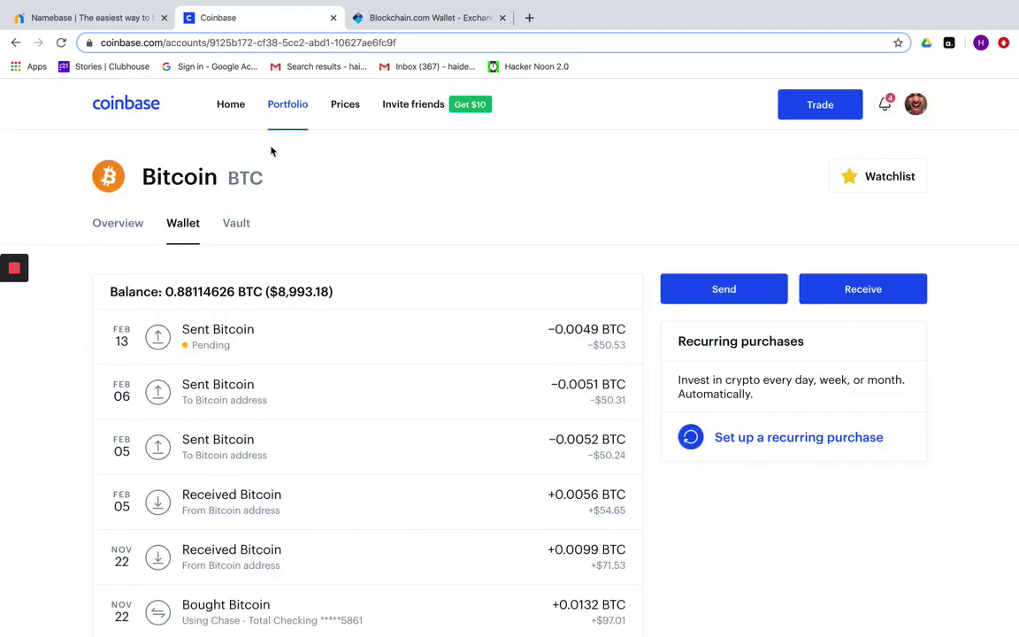
{"action": "left_click", "coordinate": [803, 296]}
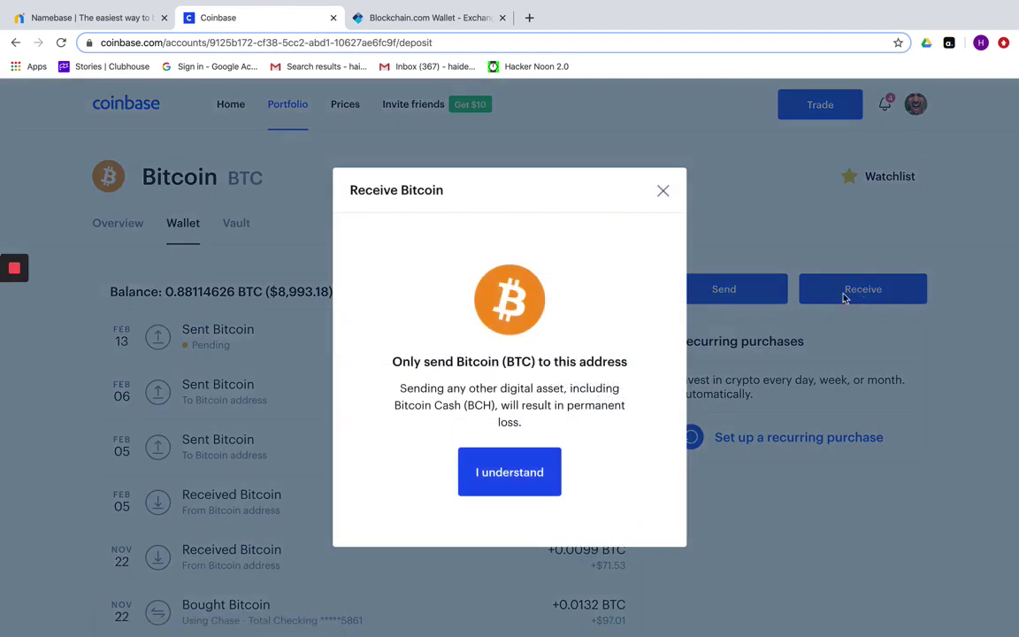
{"action": "left_click", "coordinate": [506, 469]}
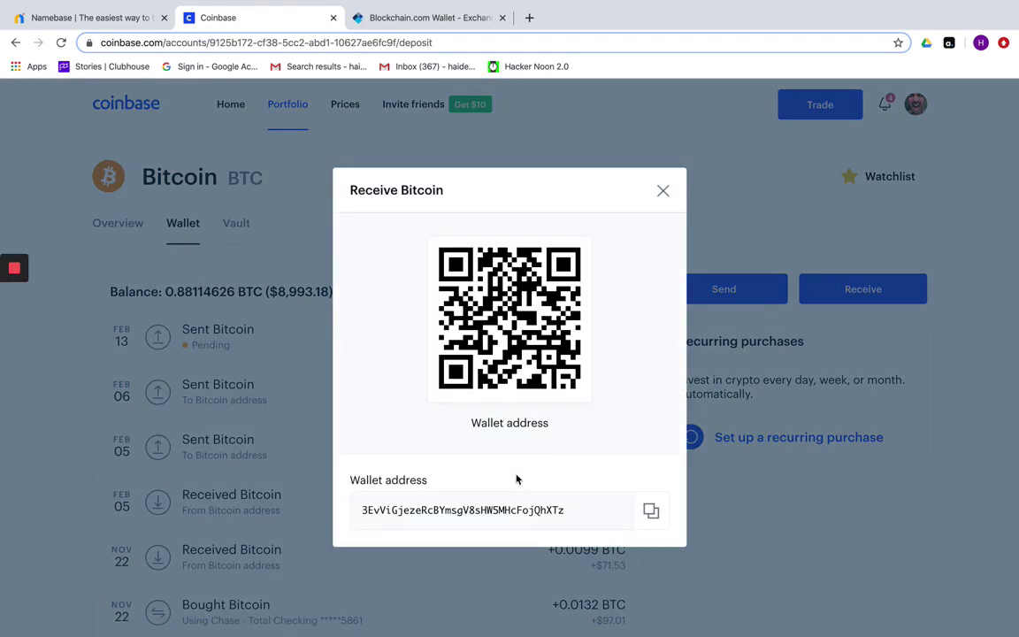
{"action": "left_click", "coordinate": [654, 514]}
Paste the Coinbase Bitcoin address as Namebase's BTC refund address and continue
{"action": "left_click", "coordinate": [109, 19]}
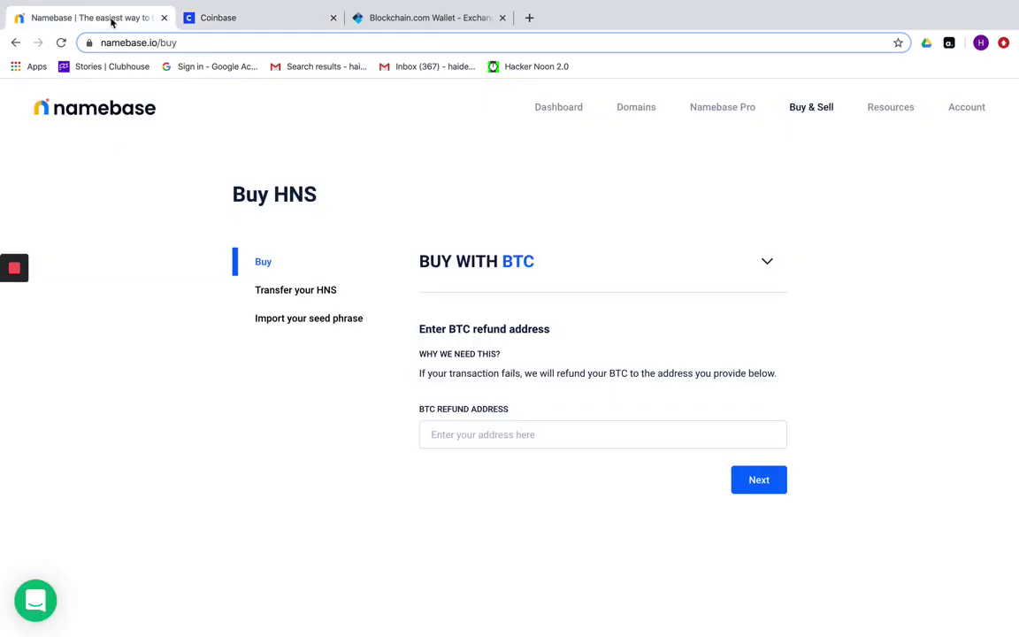
{"action": "right_click", "coordinate": [480, 438]}
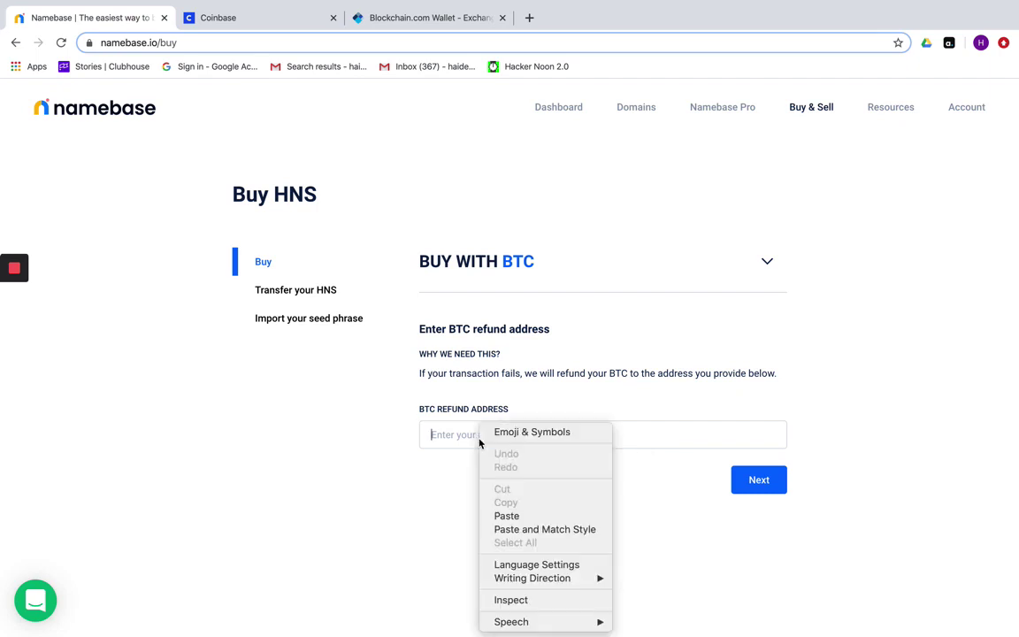
{"action": "left_click", "coordinate": [506, 515]}
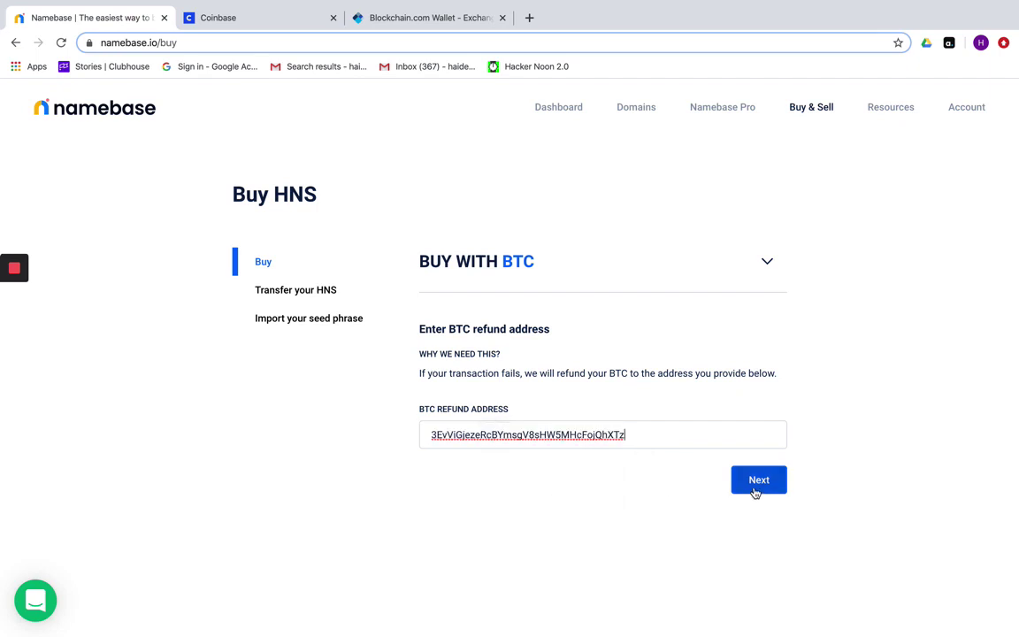
{"action": "left_click", "coordinate": [757, 485]}
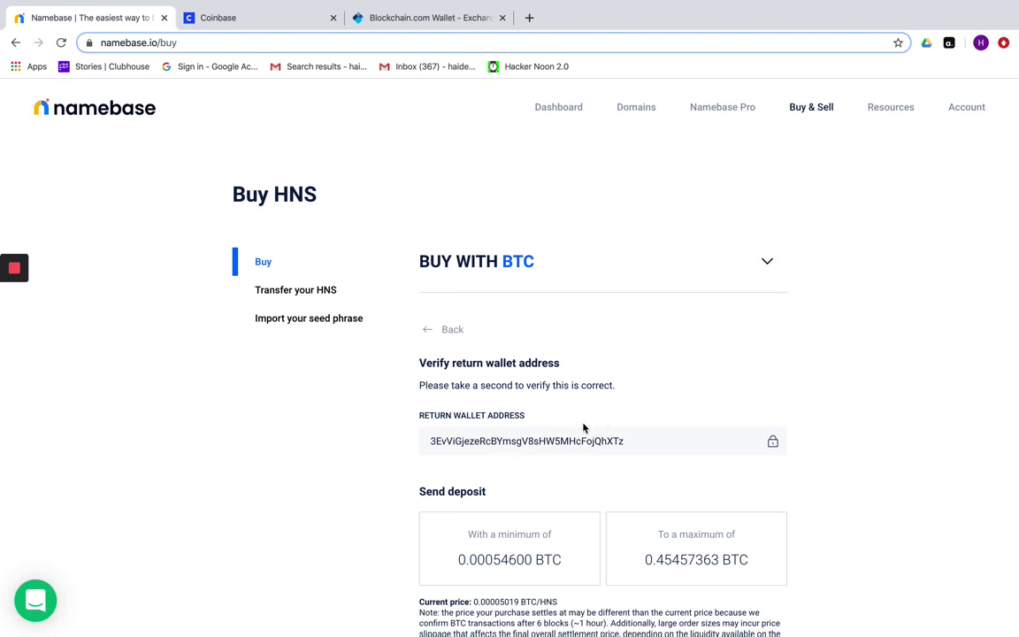
Copy the Namebase deposit wallet address from the Send deposit step (limits 0.00054600–0.45457363 BTC)
{"action": "scroll", "coordinate": [583, 428], "scroll_direction": "down", "scroll_amount": 4}
{"action": "scroll", "coordinate": [583, 428], "scroll_direction": "down", "scroll_amount": 2}
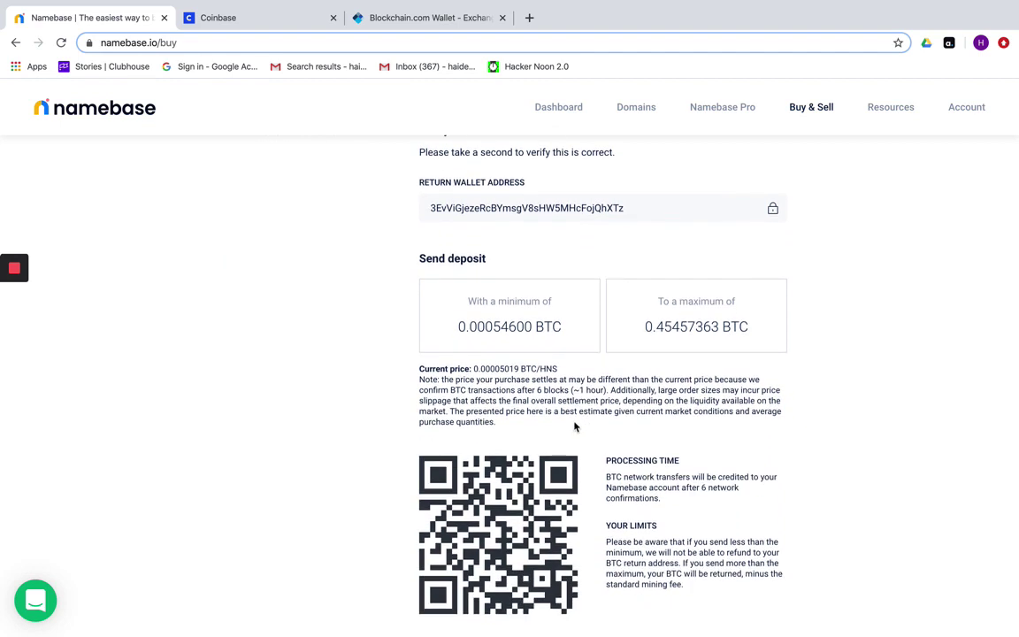
{"action": "scroll", "coordinate": [574, 427], "scroll_direction": "down", "scroll_amount": 2}
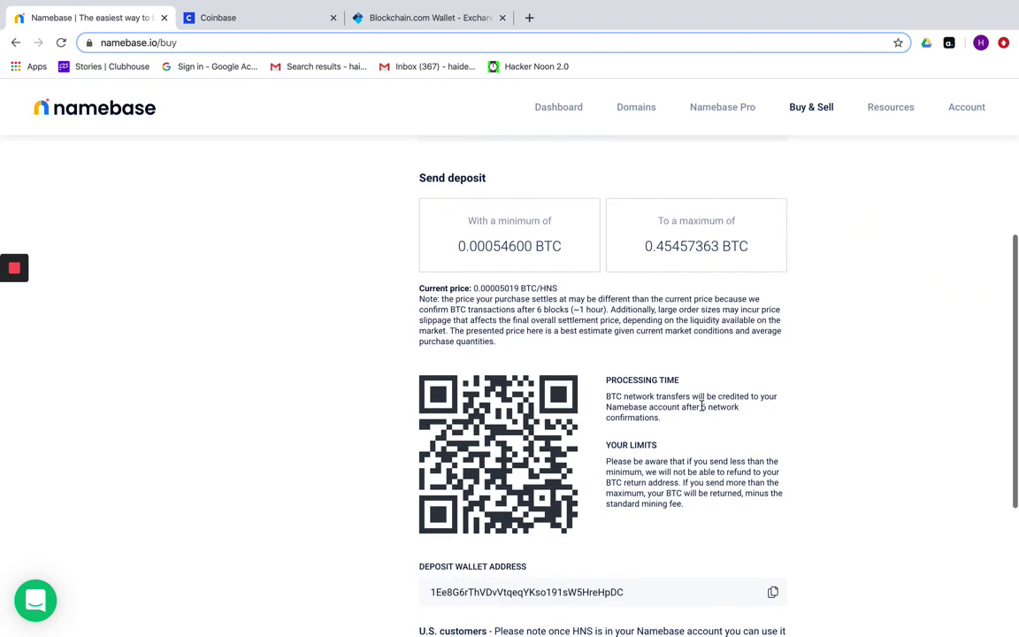
{"action": "left_click_drag", "start_coordinate": [665, 419], "coordinate": [651, 390]}
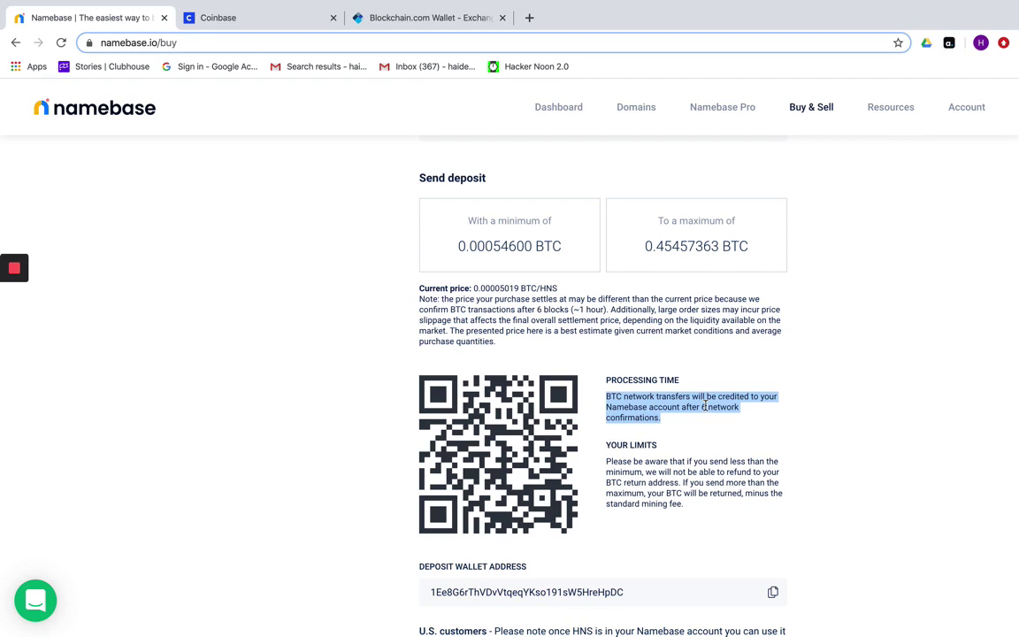
{"action": "scroll", "coordinate": [704, 406], "scroll_direction": "down", "scroll_amount": 3}
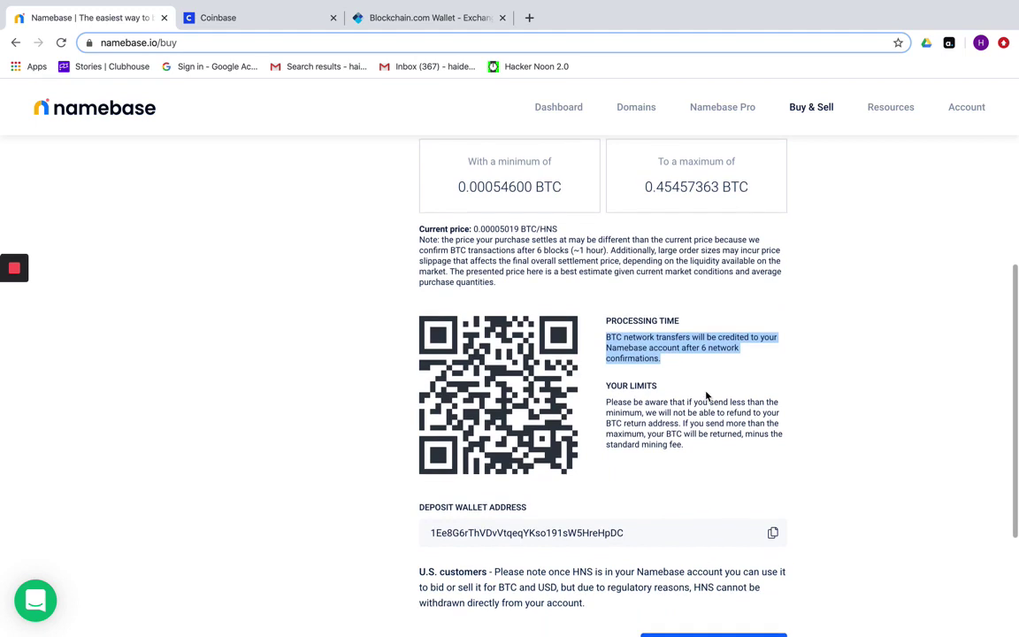
{"action": "scroll", "coordinate": [704, 395], "scroll_direction": "down", "scroll_amount": 1}
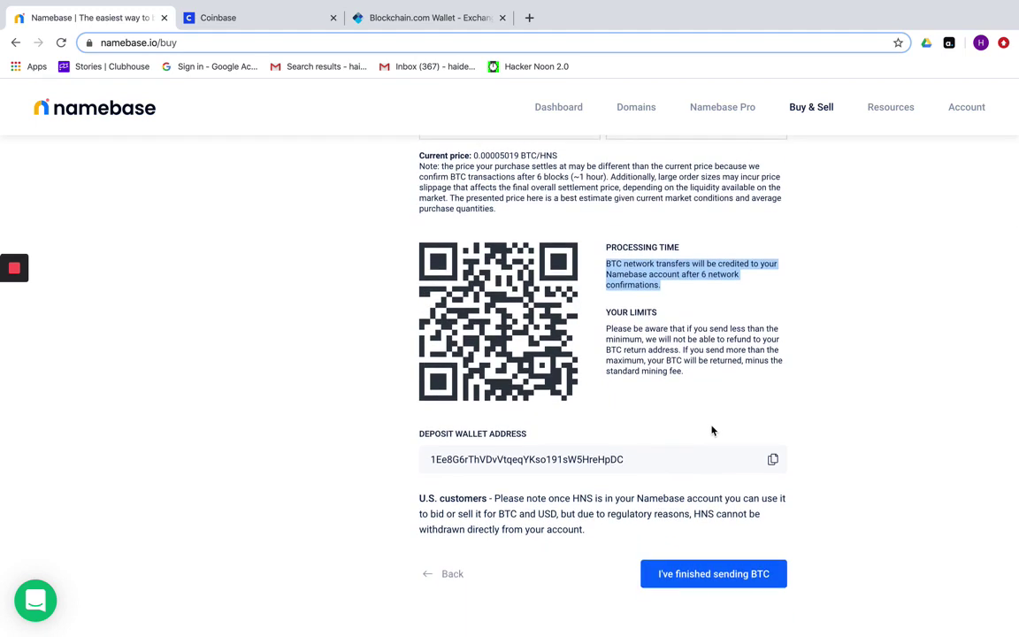
{"action": "left_click", "coordinate": [772, 459]}
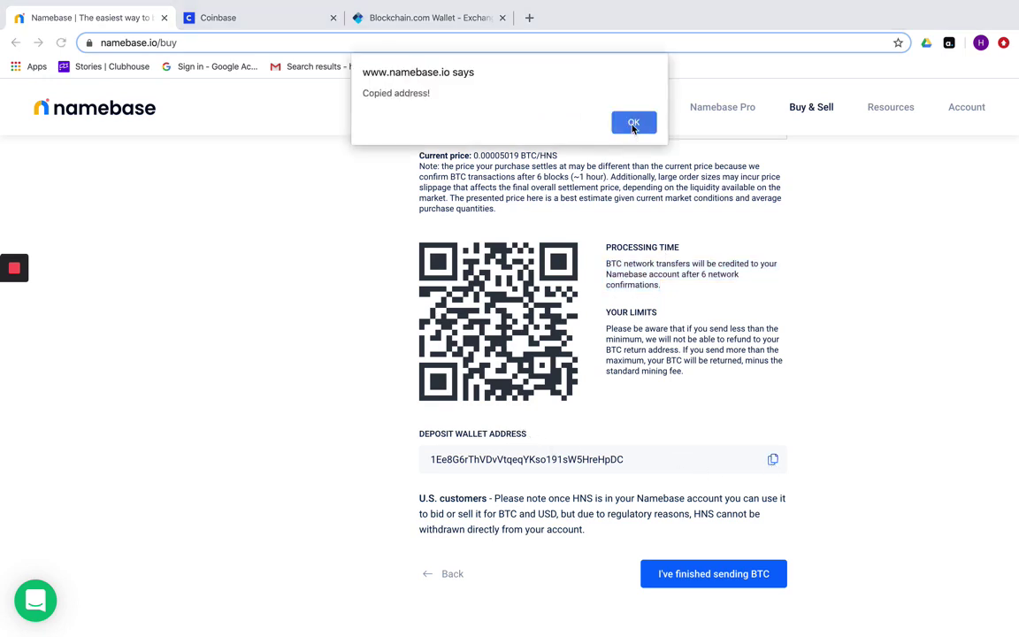
Back in Coinbase, close the Receive Bitcoin view and start a new Bitcoin send
{"action": "left_click", "coordinate": [633, 124]}
{"action": "left_click", "coordinate": [243, 20]}
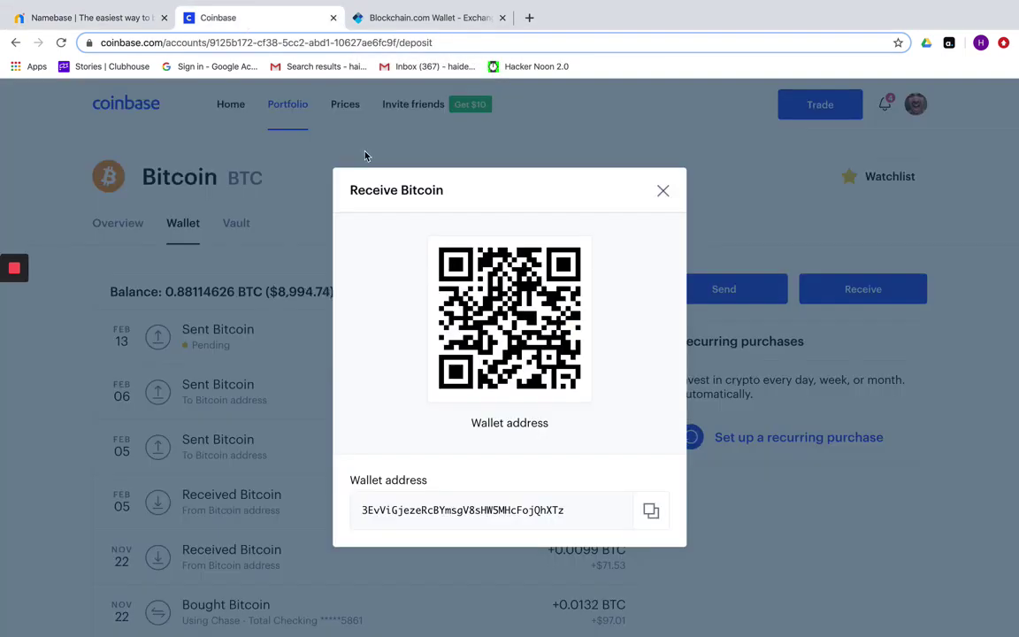
{"action": "left_click", "coordinate": [663, 191]}
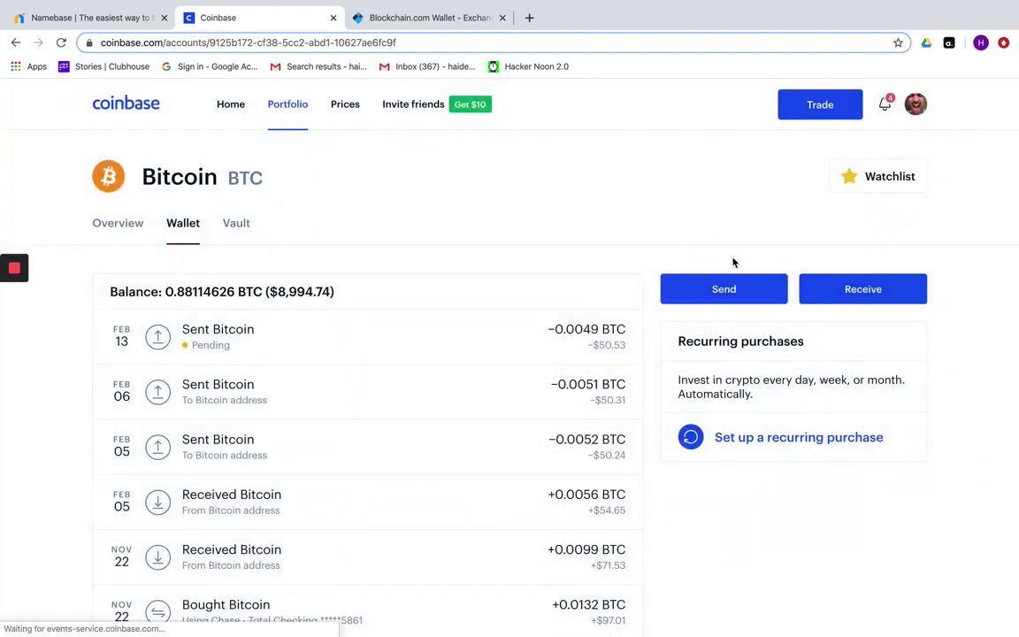
{"action": "left_click", "coordinate": [723, 289]}
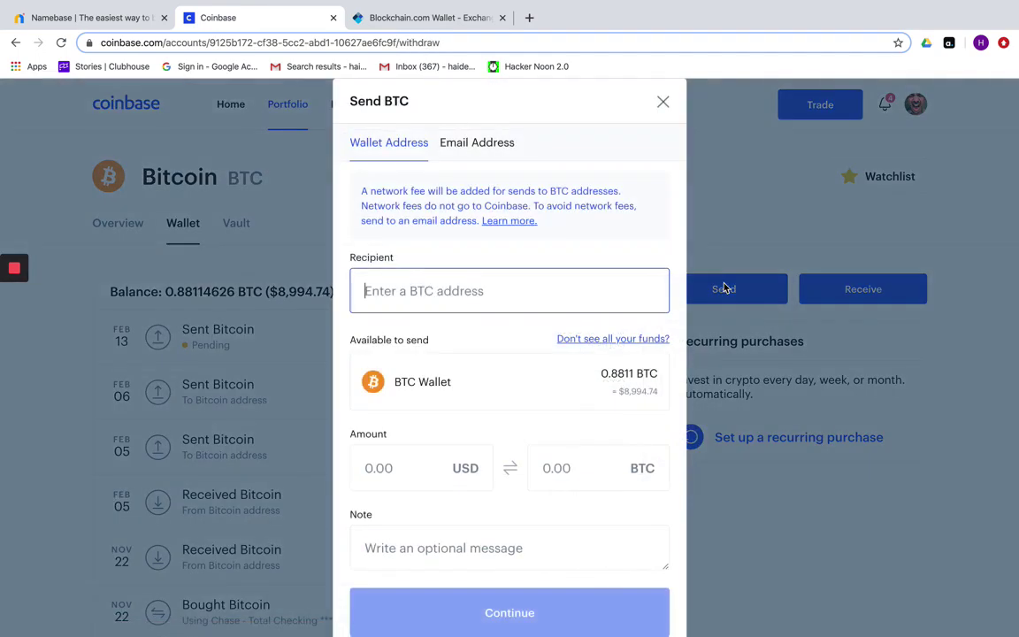
Fill the send with the Namebase deposit address as recipient and $5 USD, then continue to review
{"action": "right_click", "coordinate": [482, 290]}
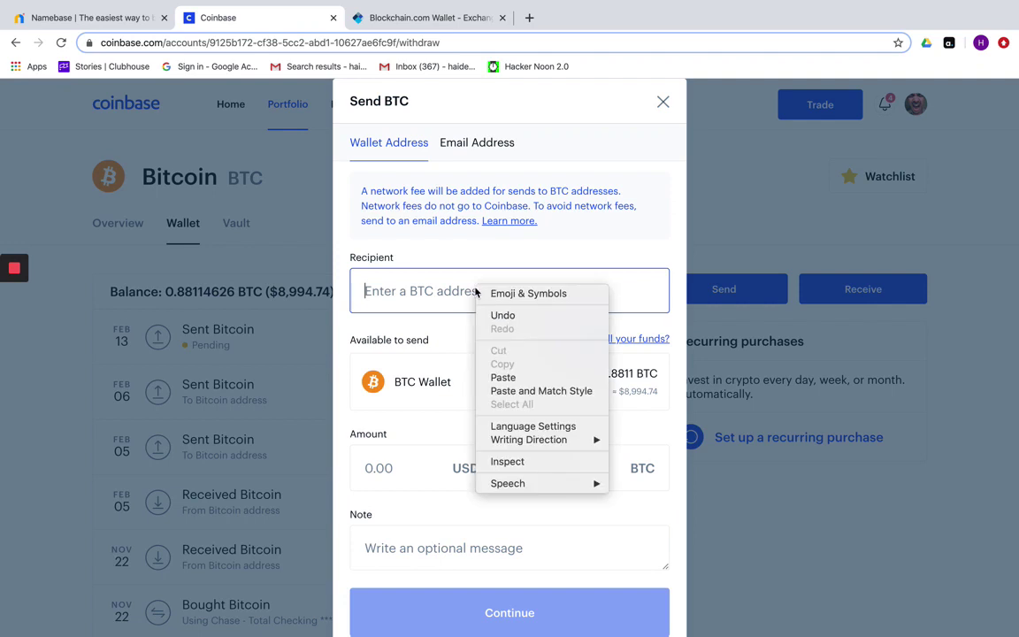
{"action": "left_click", "coordinate": [515, 378]}
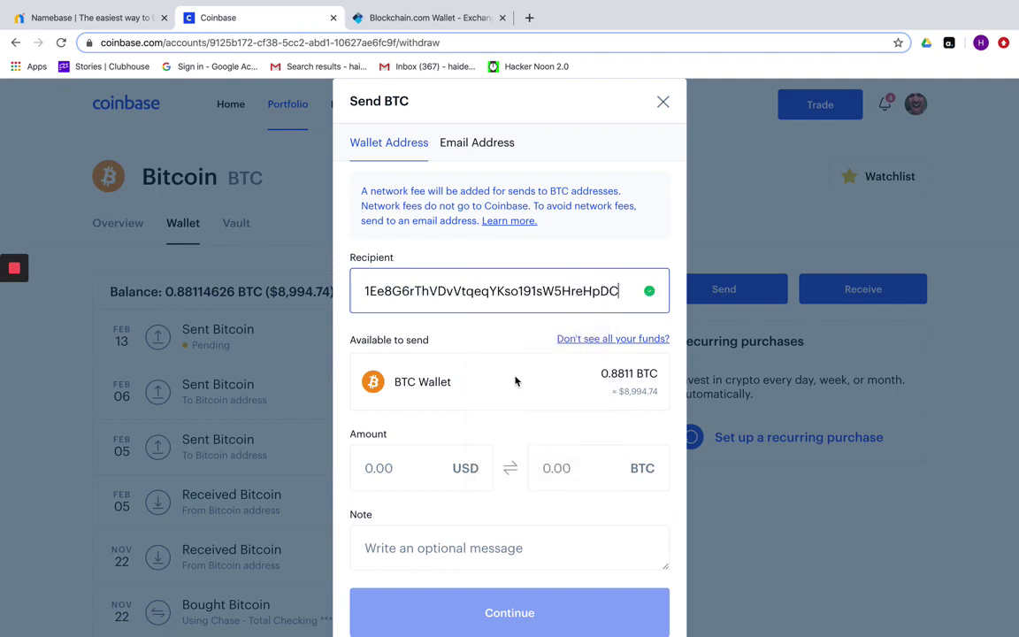
{"action": "left_click", "coordinate": [415, 467]}
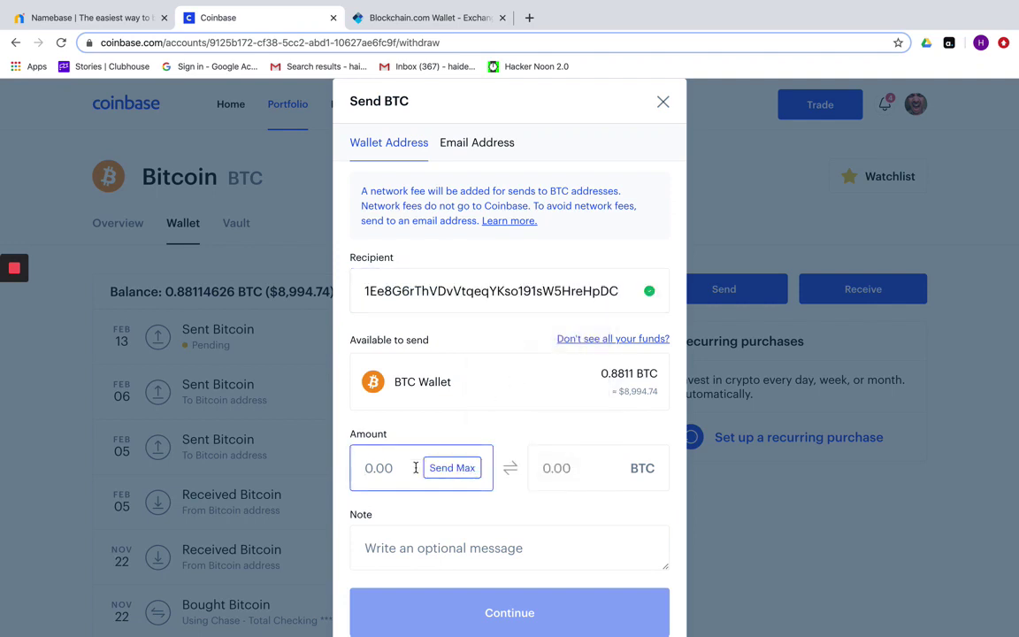
{"action": "type", "text": "5"}
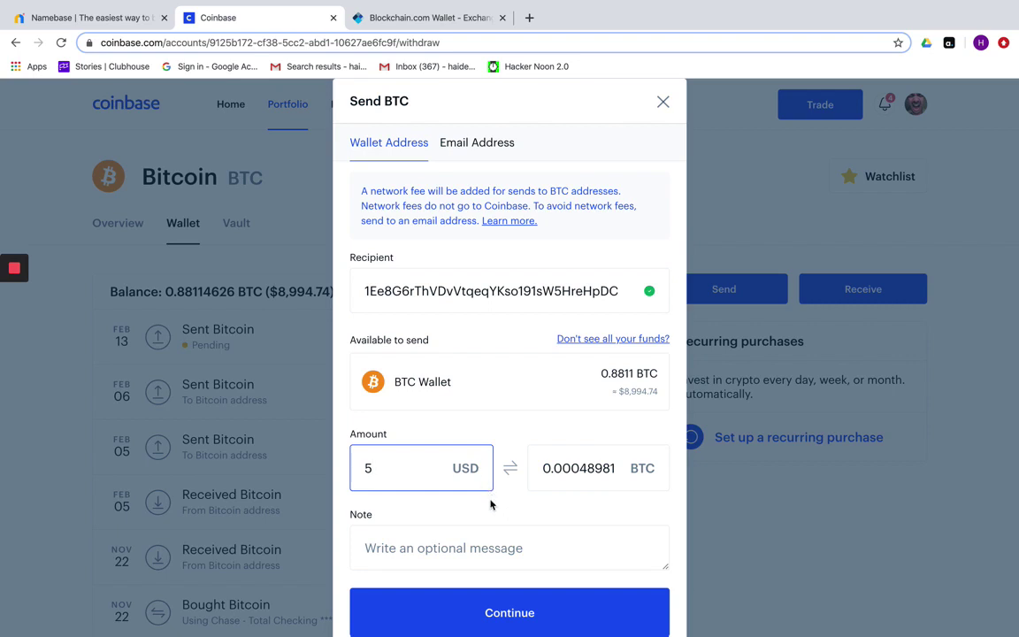
{"action": "scroll", "coordinate": [491, 504], "scroll_direction": "down", "scroll_amount": 1}
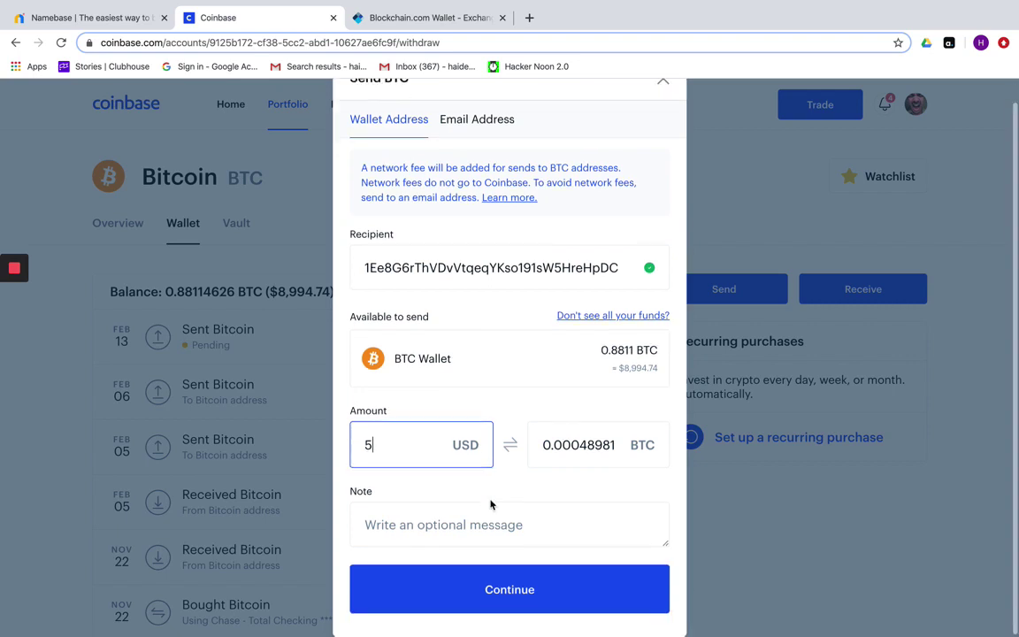
{"action": "left_click", "coordinate": [502, 591]}
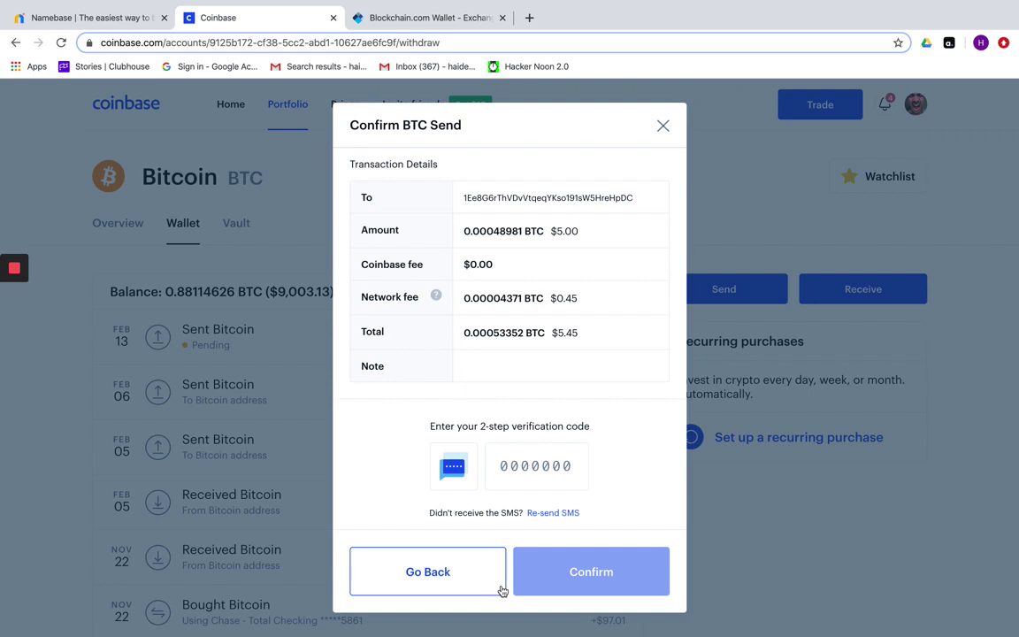
Enter the 2-step verification code, confirm the $5.45 BTC send, and close its transaction details
{"action": "left_click", "coordinate": [511, 477]}
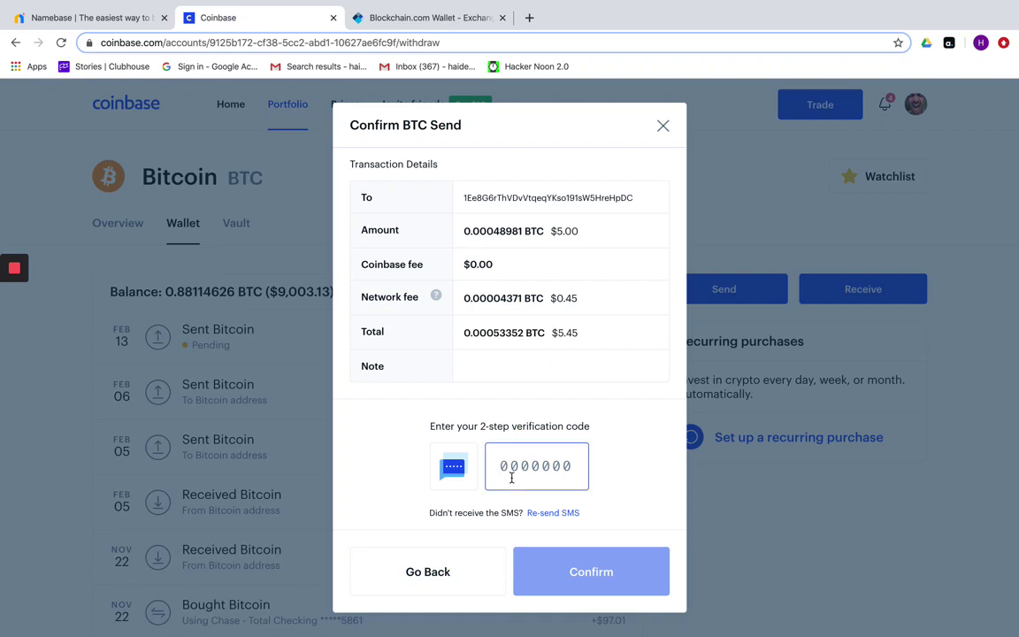
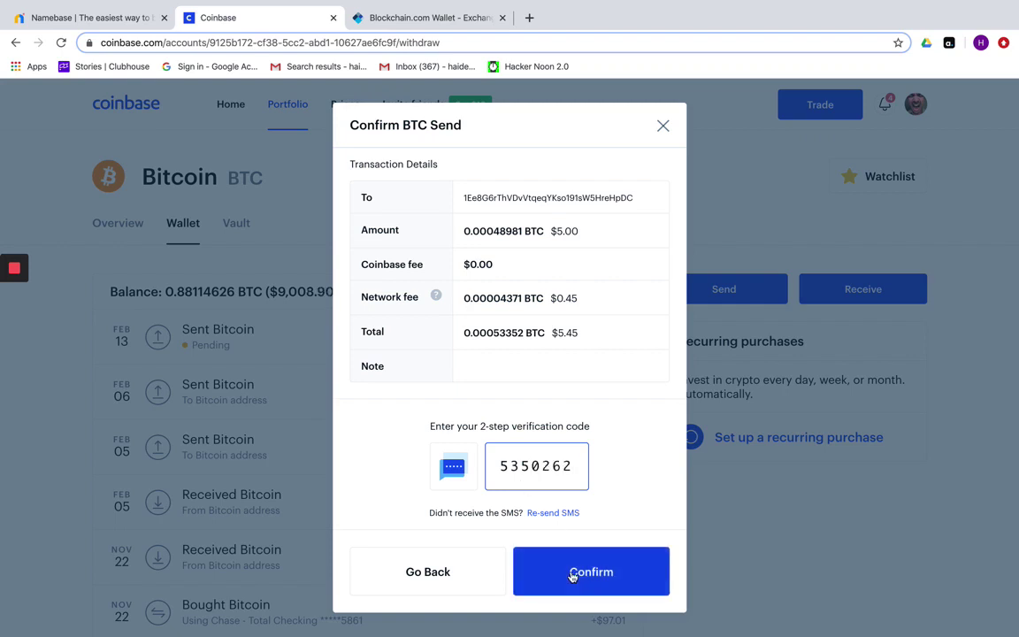
{"action": "left_click", "coordinate": [573, 574]}
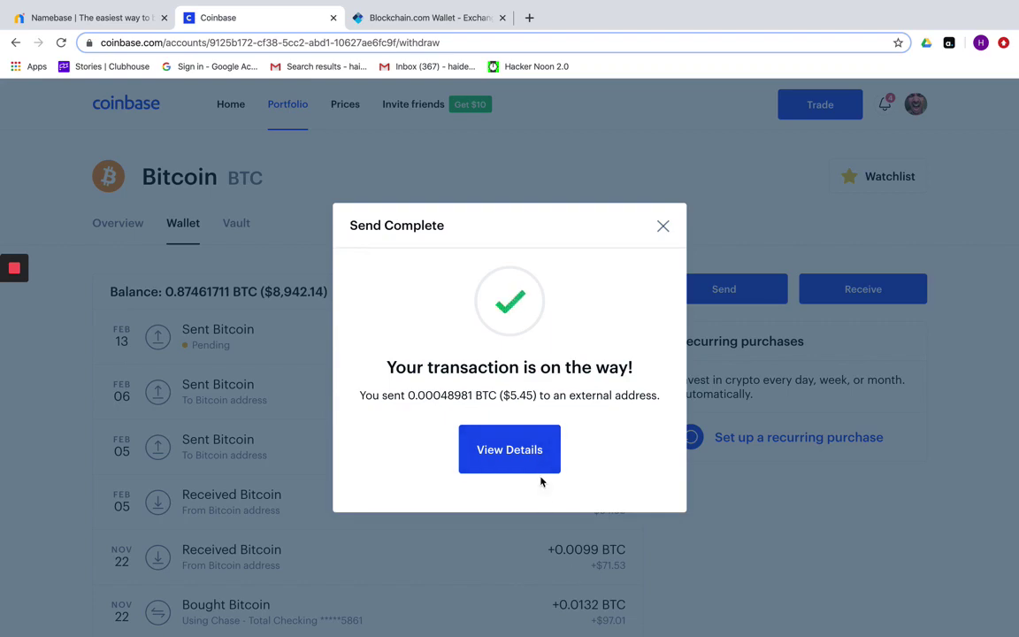
{"action": "left_click", "coordinate": [526, 453]}
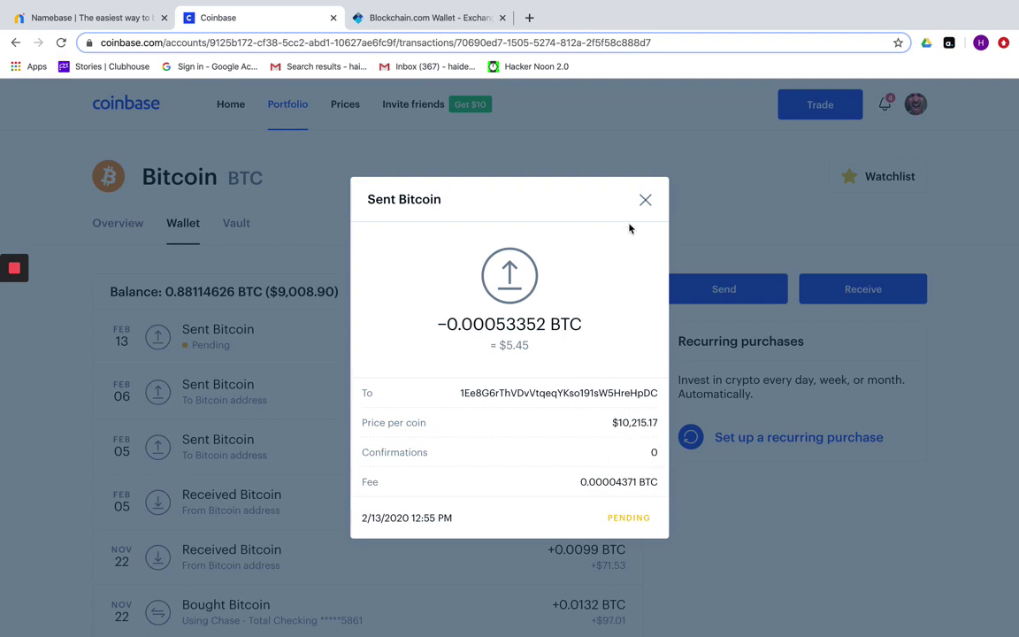
{"action": "left_click", "coordinate": [645, 200]}
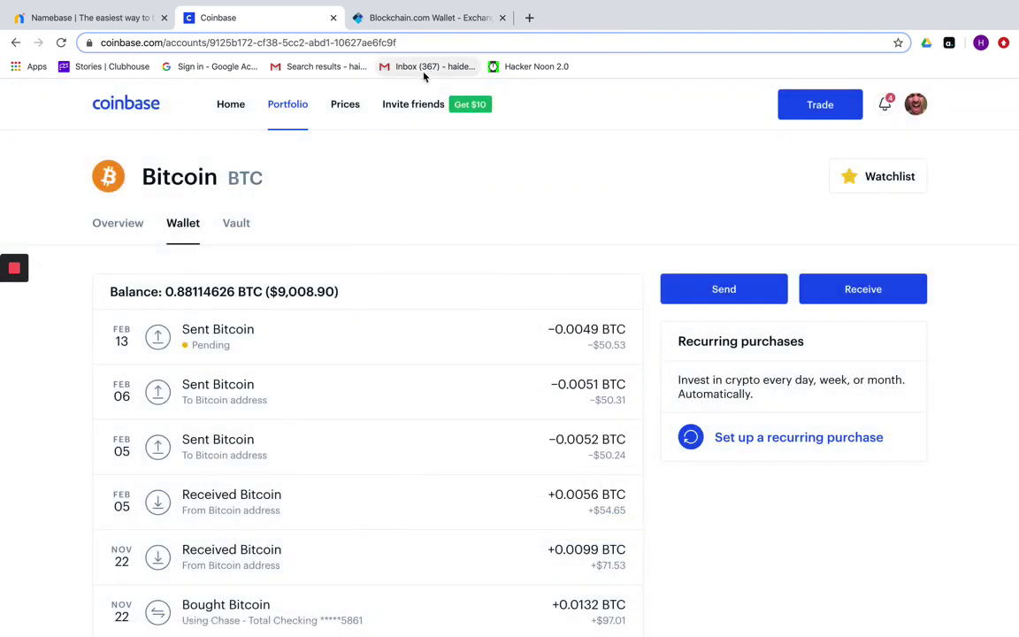
Check the Blockchain.com Wallet dashboard's $0.00 balance, then return to Namebase
{"action": "left_click", "coordinate": [404, 19]}
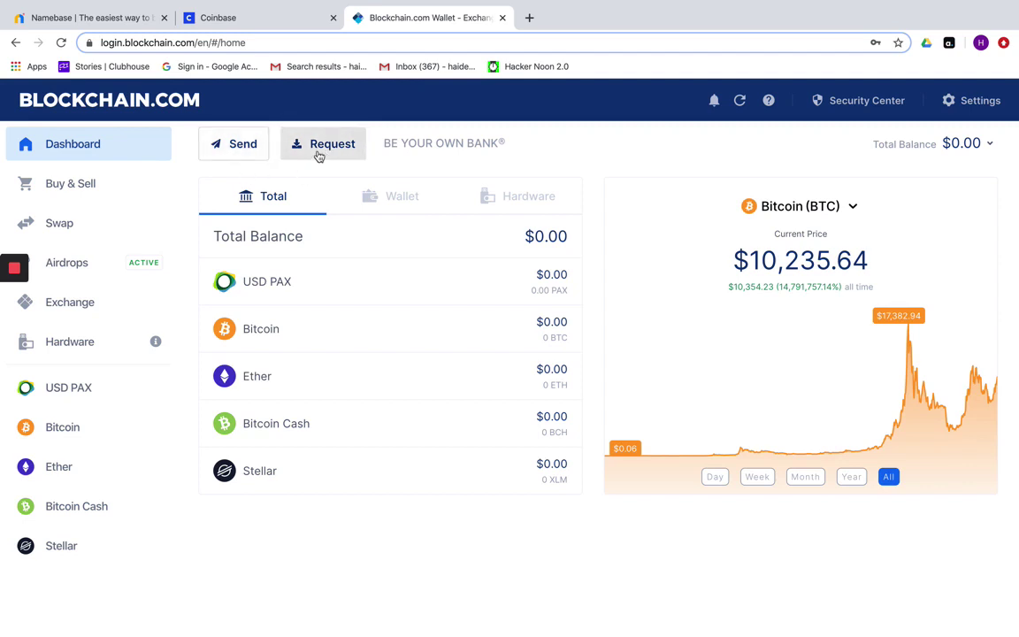
{"action": "left_click", "coordinate": [64, 17]}
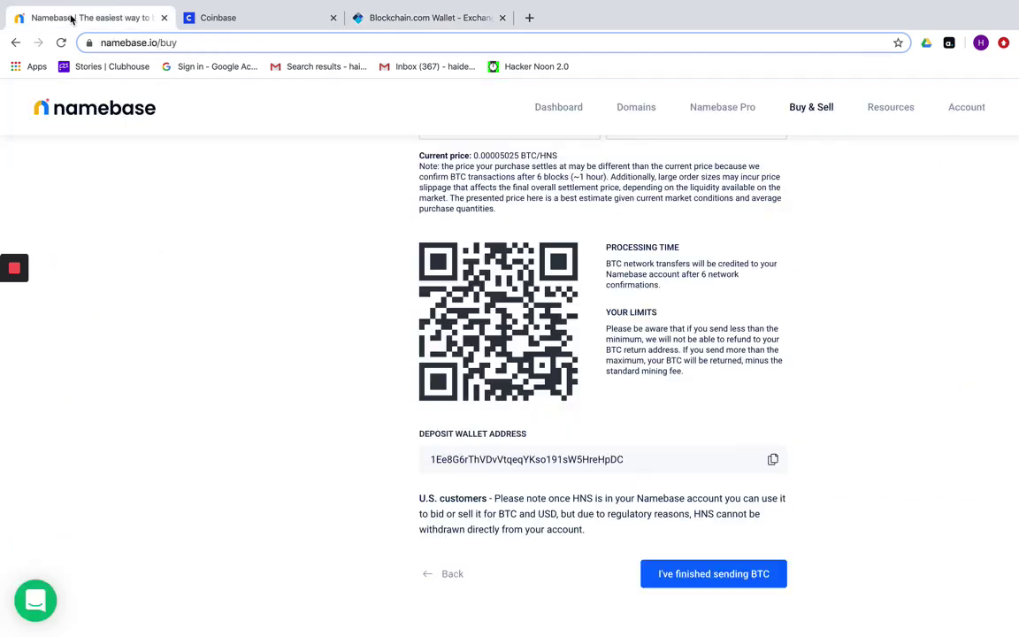
Start a new Buy HNS order and copy the Blockchain.com wallet's Bitcoin receiving address
{"action": "left_click", "coordinate": [106, 109]}
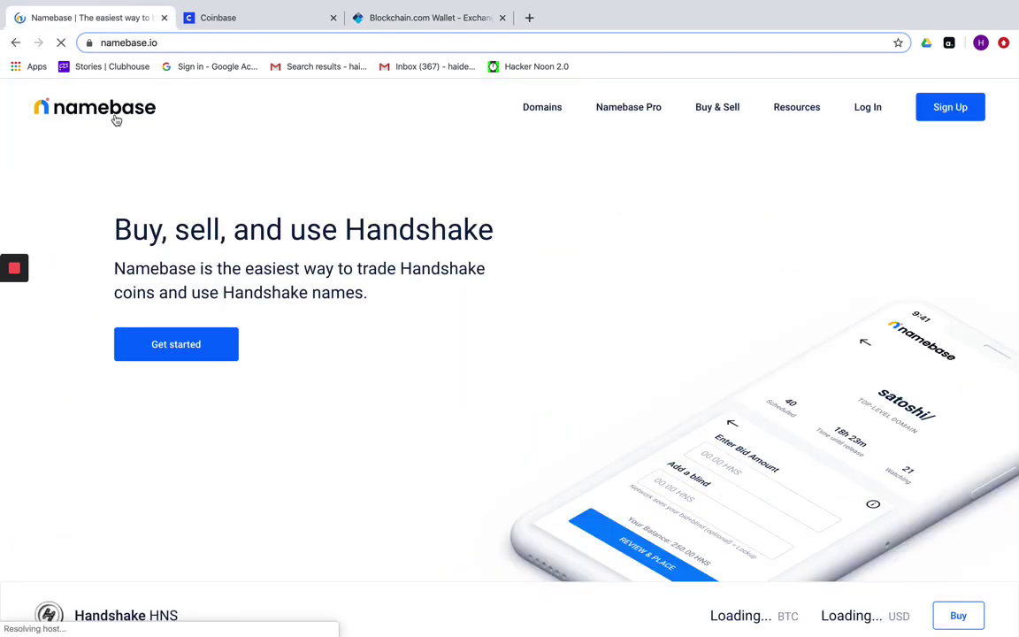
{"action": "mouse_move", "coordinate": [795, 109]}
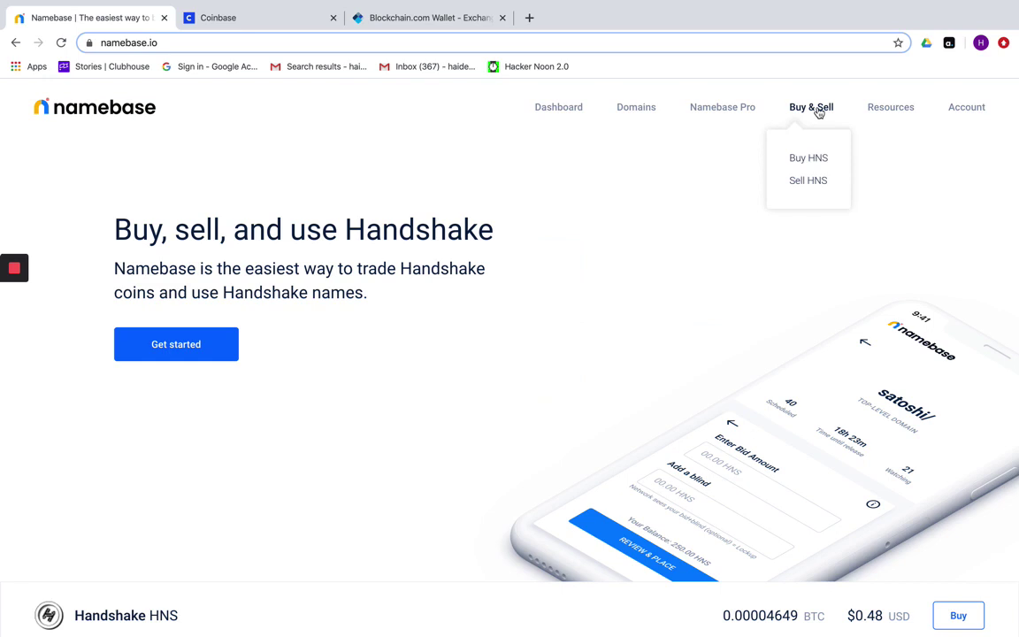
{"action": "left_click", "coordinate": [810, 161]}
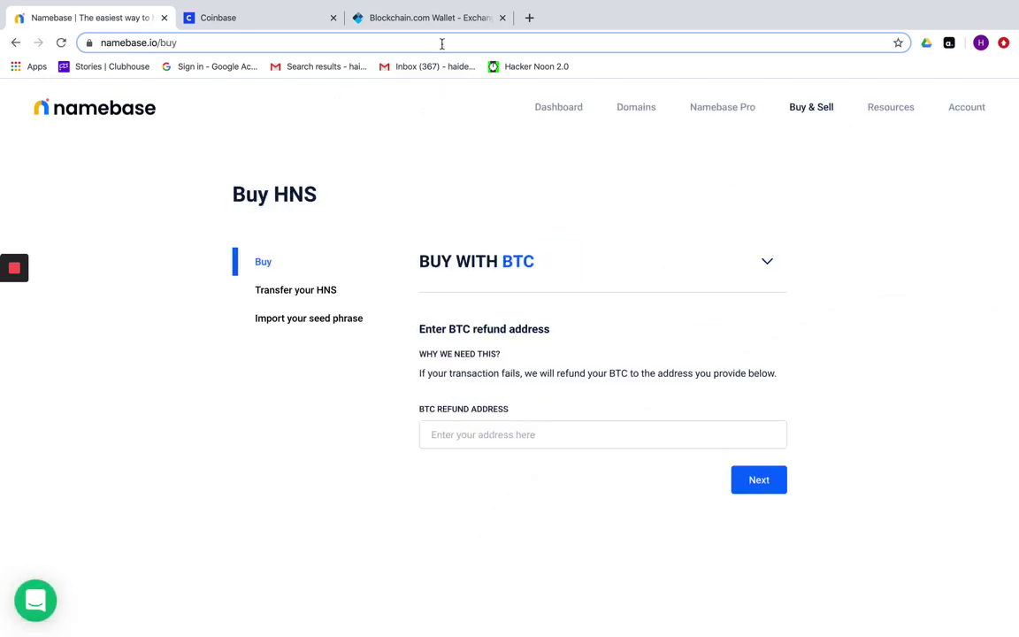
{"action": "left_click", "coordinate": [435, 19]}
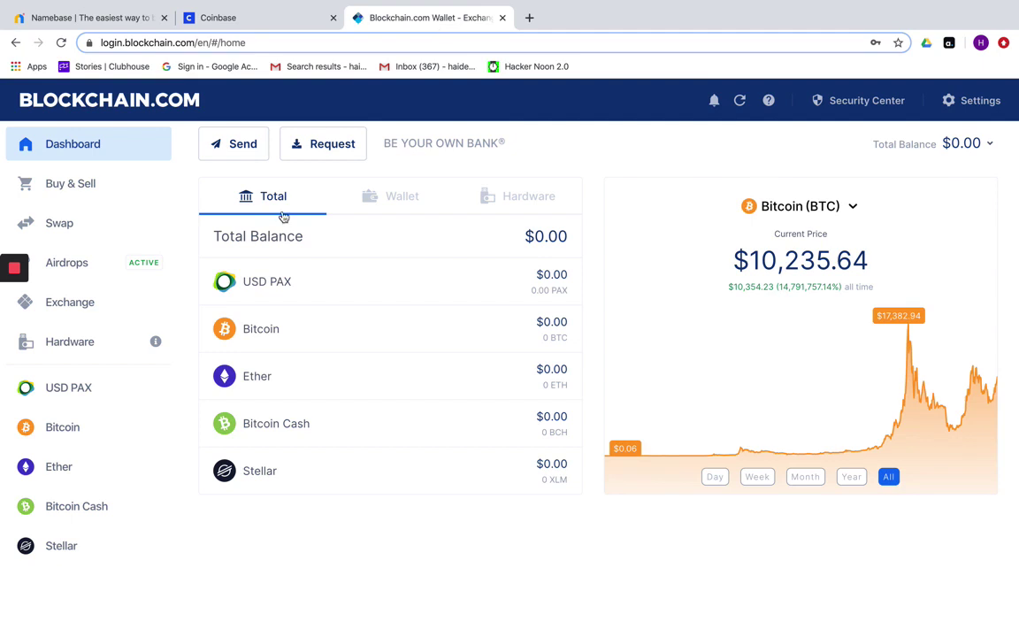
{"action": "left_click", "coordinate": [318, 154]}
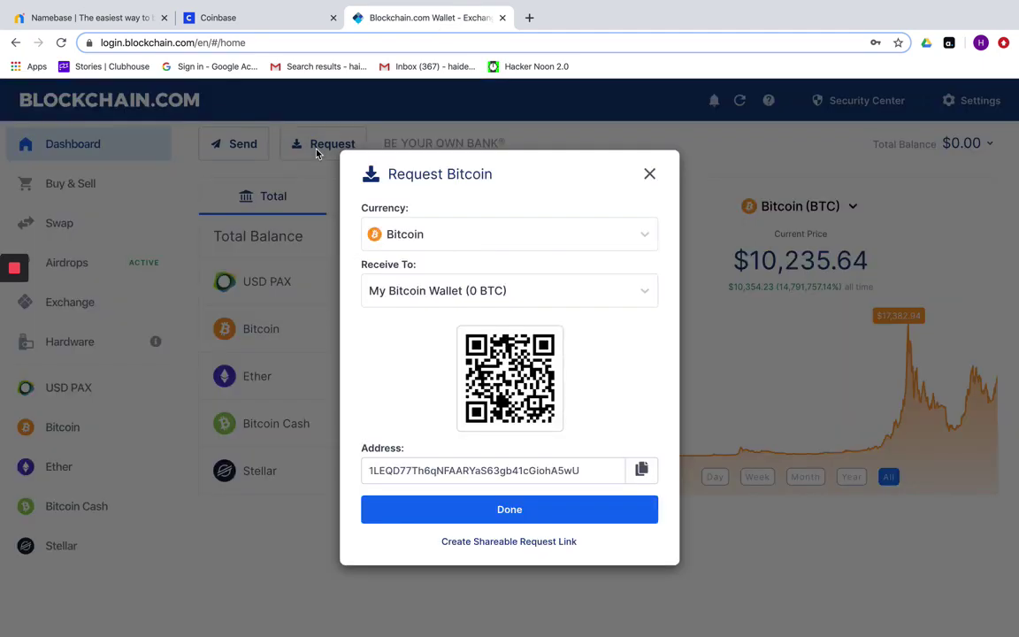
{"action": "left_click", "coordinate": [642, 473]}
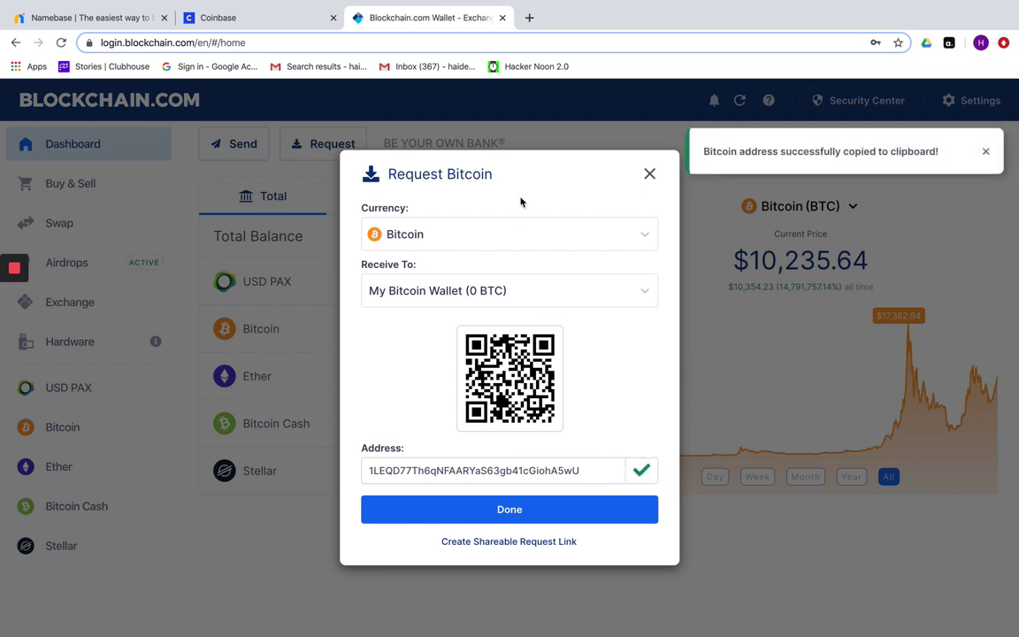
Paste it as the BTC refund address, continue, and copy the Namebase deposit wallet address
{"action": "left_click", "coordinate": [112, 24]}
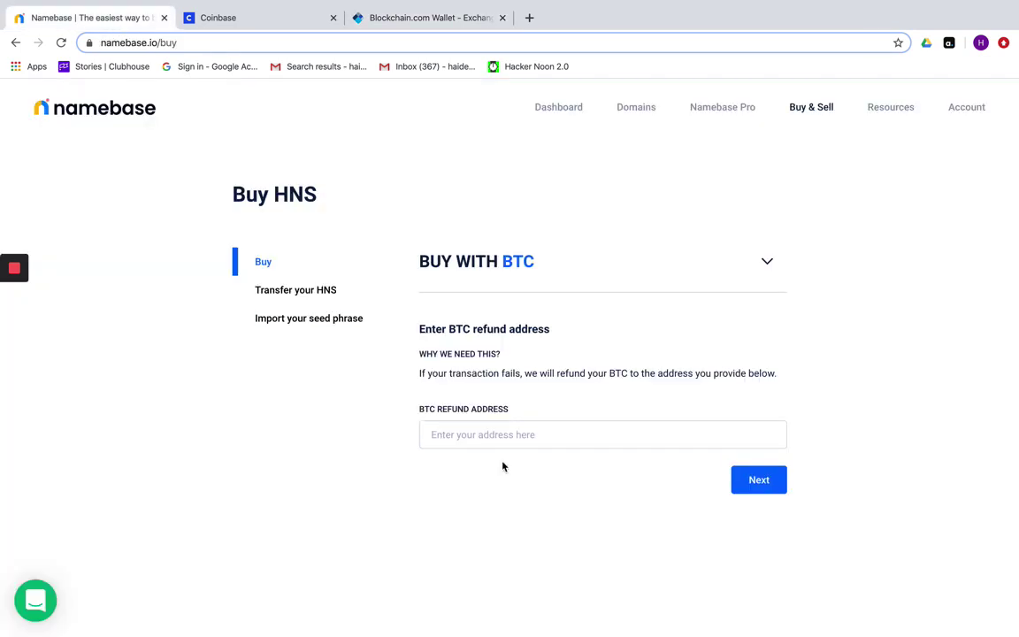
{"action": "right_click", "coordinate": [474, 428]}
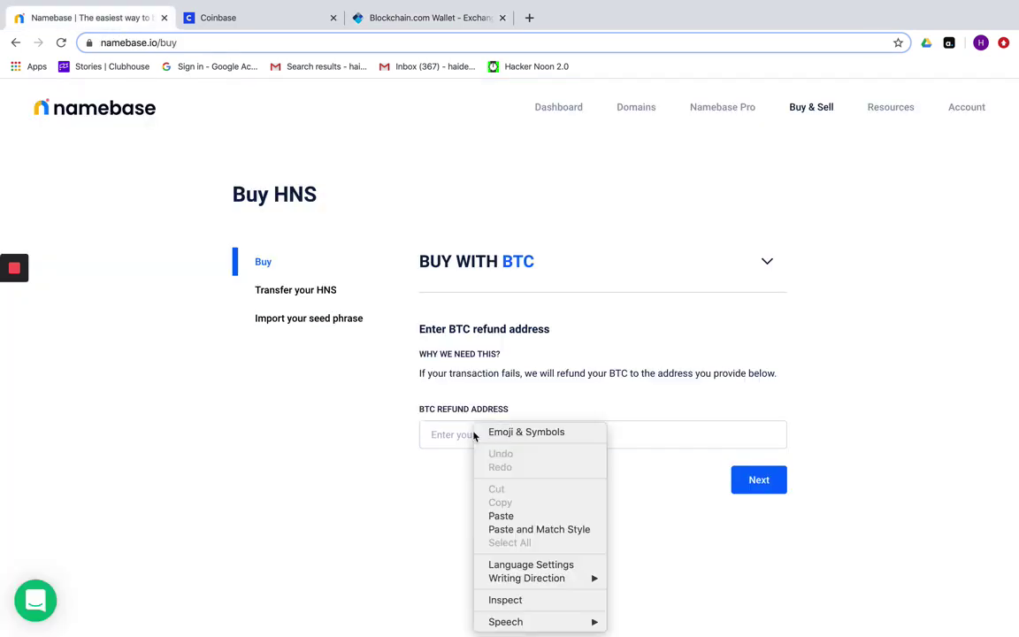
{"action": "left_click", "coordinate": [521, 515]}
{"action": "left_click", "coordinate": [759, 482]}
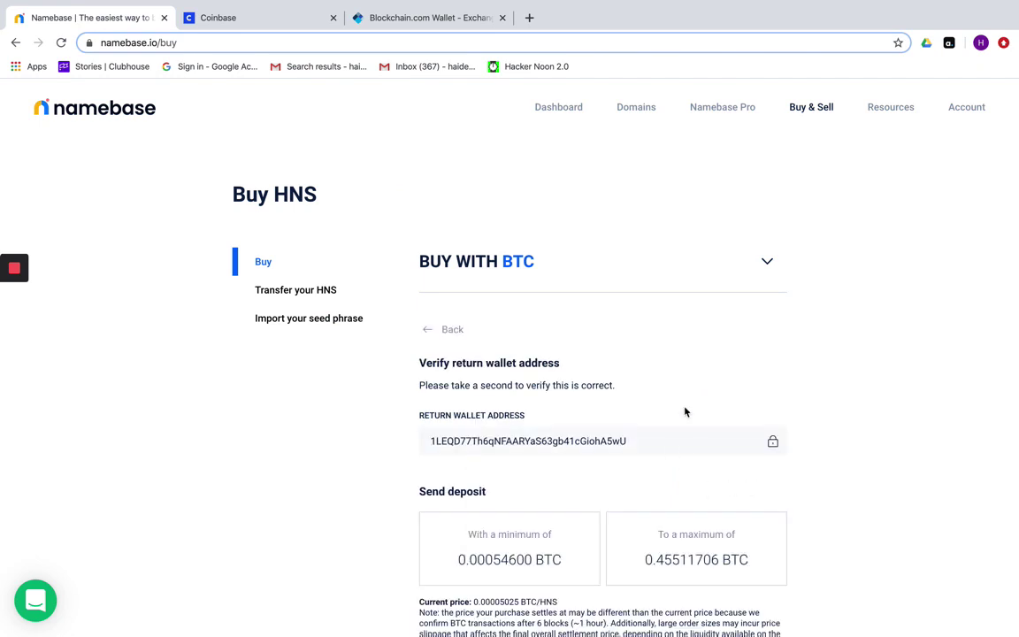
{"action": "scroll", "coordinate": [681, 406], "scroll_direction": "down", "scroll_amount": 1}
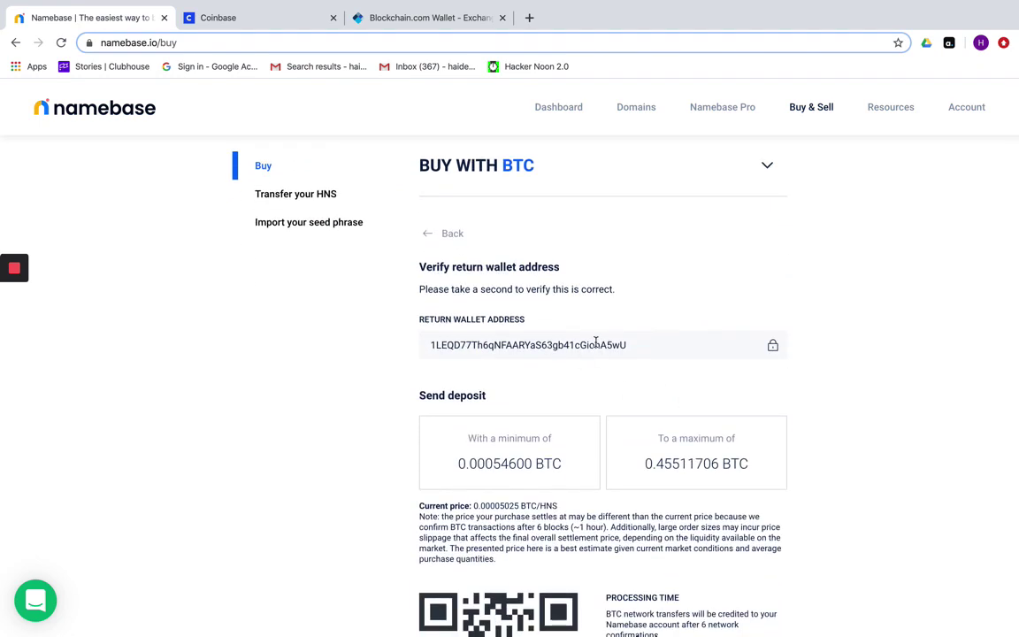
{"action": "scroll", "coordinate": [595, 343], "scroll_direction": "down", "scroll_amount": 5}
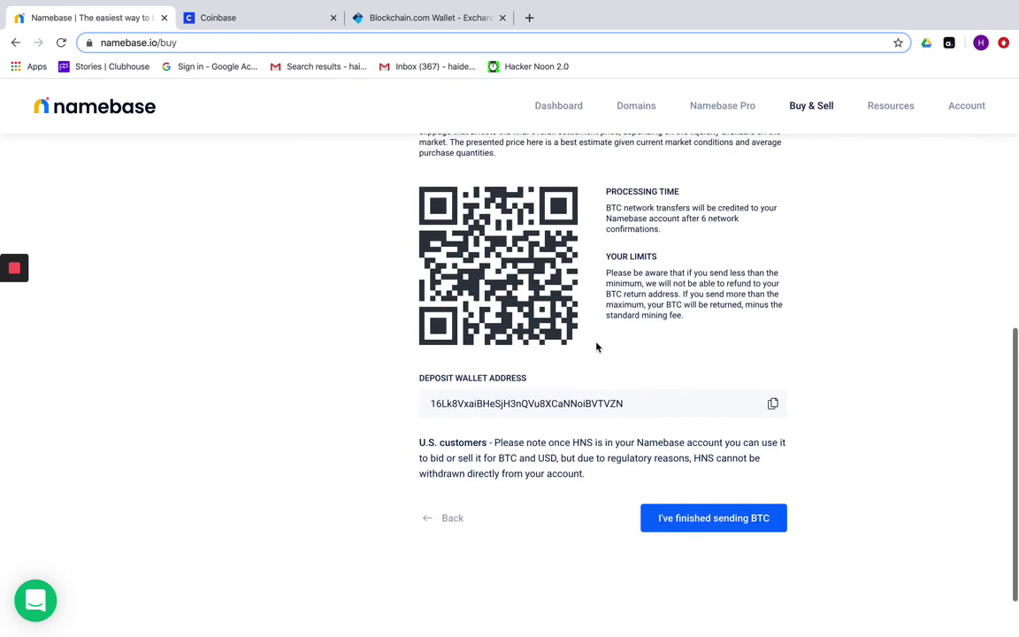
{"action": "left_click", "coordinate": [772, 405]}
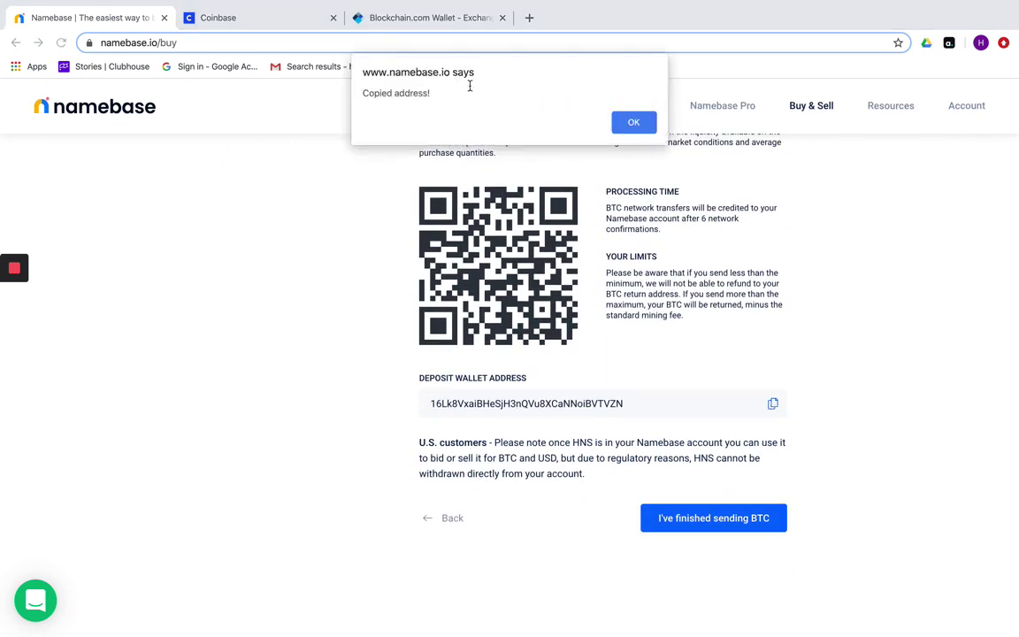
{"action": "key", "text": "Return"}
In Blockchain.com Wallet, draft a $5 send to the Namebase deposit address, then close it unsent
{"action": "left_click", "coordinate": [433, 22]}
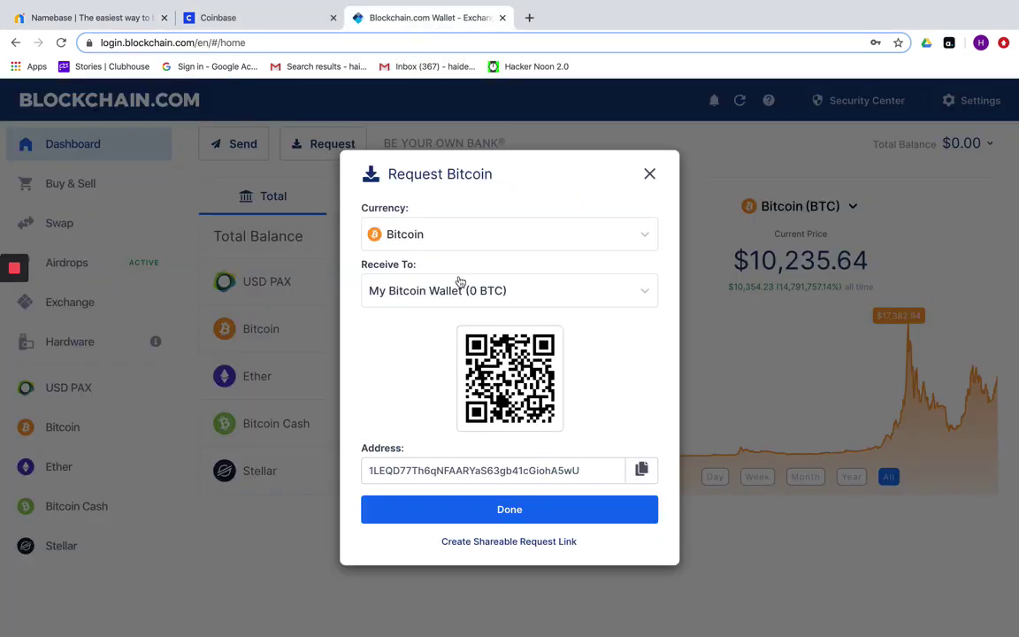
{"action": "left_click", "coordinate": [650, 174]}
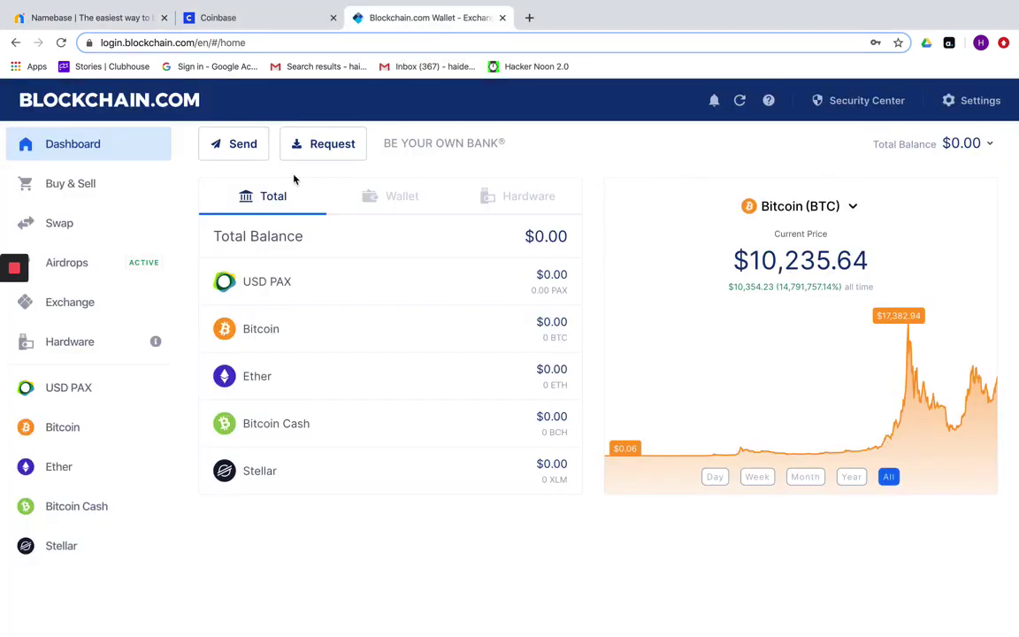
{"action": "left_click", "coordinate": [235, 146]}
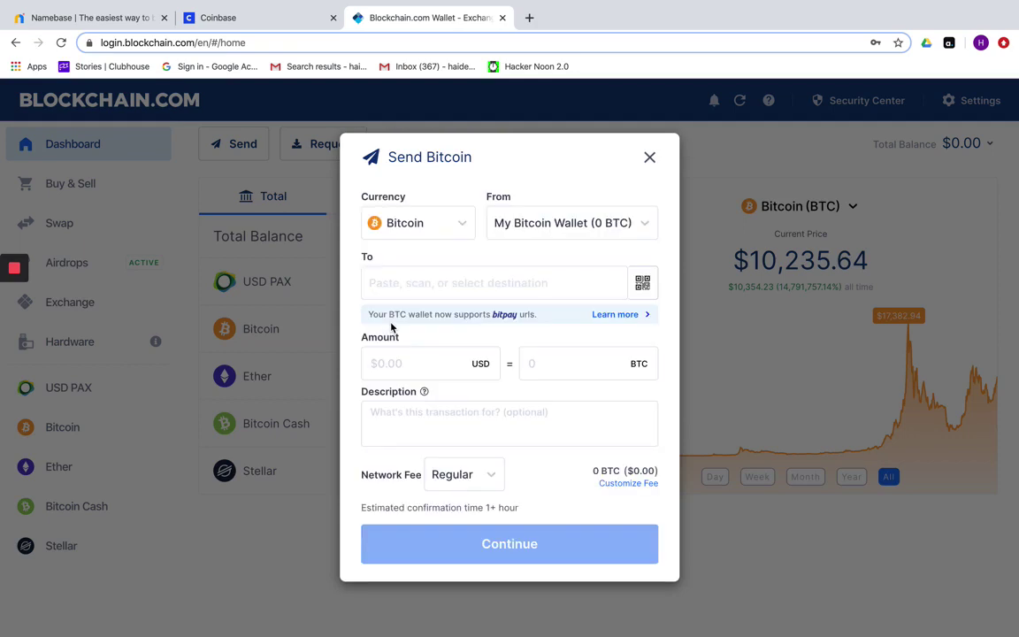
{"action": "left_click", "coordinate": [416, 283]}
{"action": "right_click", "coordinate": [420, 284]}
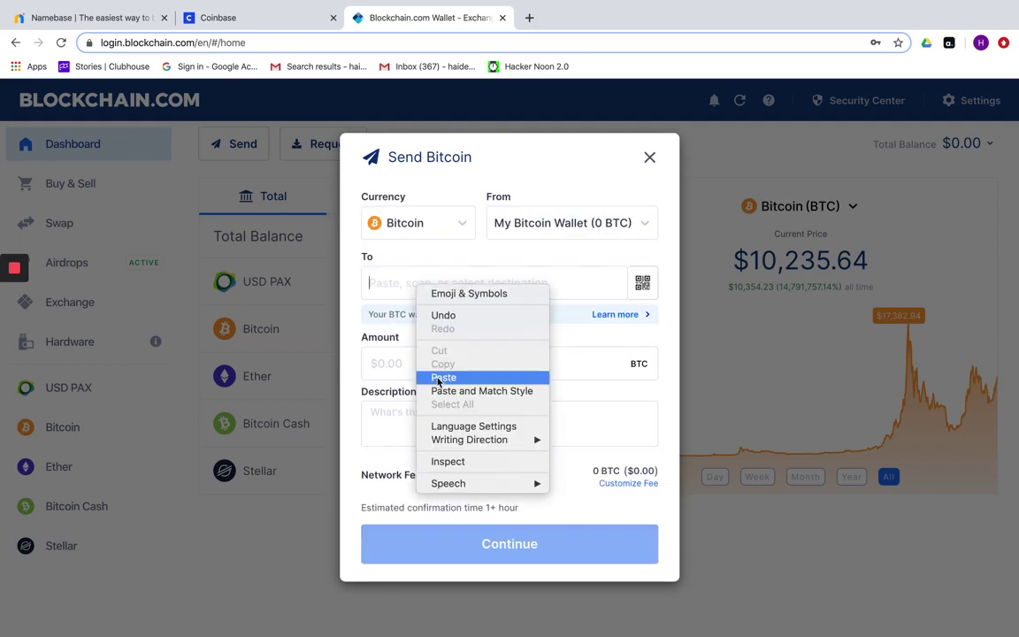
{"action": "left_click", "coordinate": [443, 377]}
{"action": "type", "text": "5"}
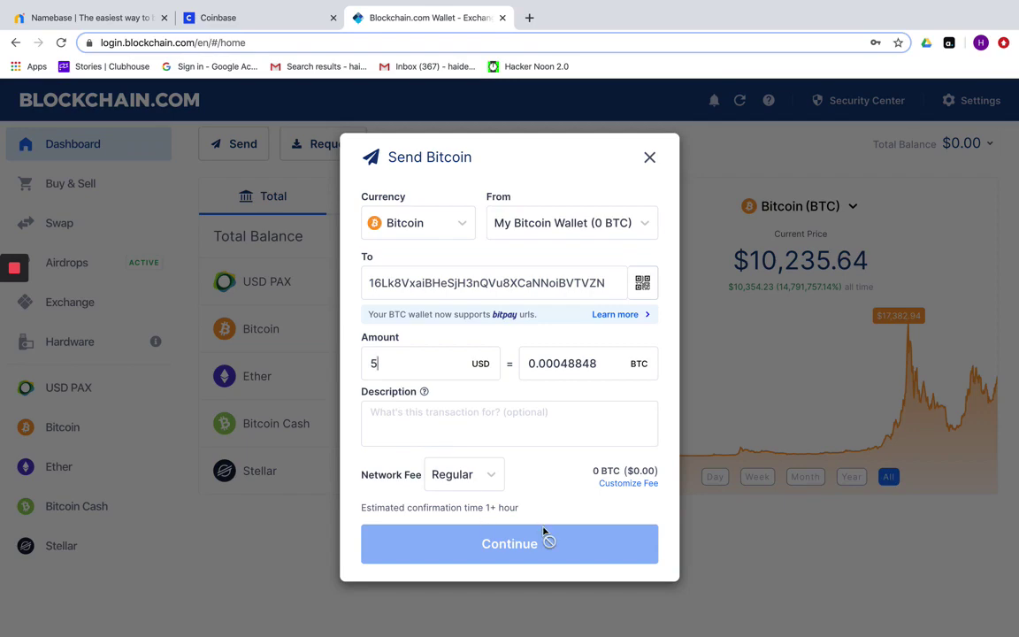
{"action": "left_click", "coordinate": [648, 160]}
Return to Namebase and open the Dashboard showing a 257.37 HNS total balance
{"action": "left_click", "coordinate": [101, 21]}
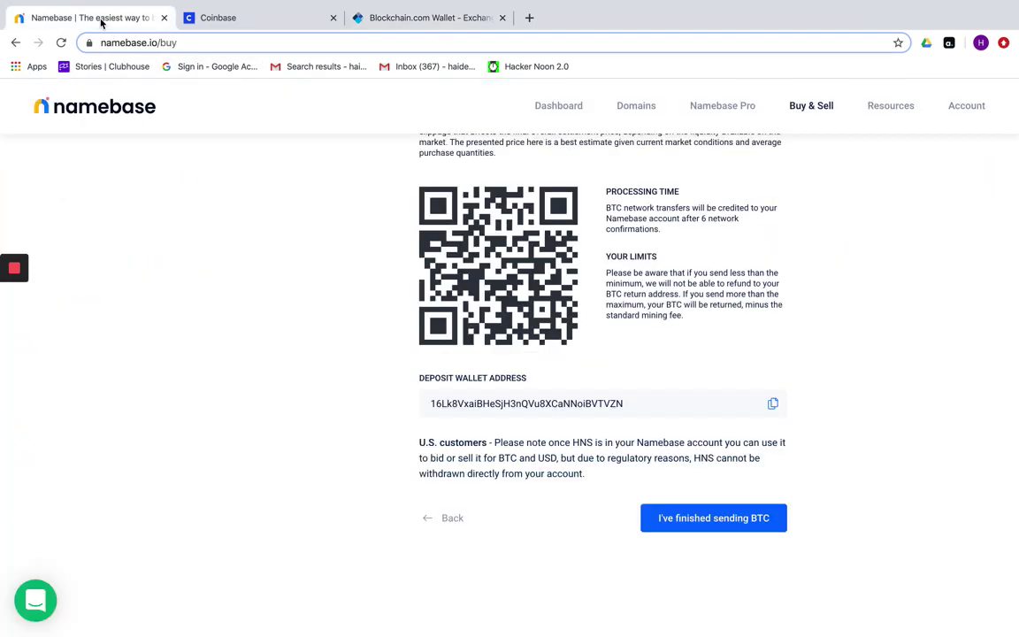
{"action": "scroll", "coordinate": [349, 307], "scroll_direction": "up", "scroll_amount": 6}
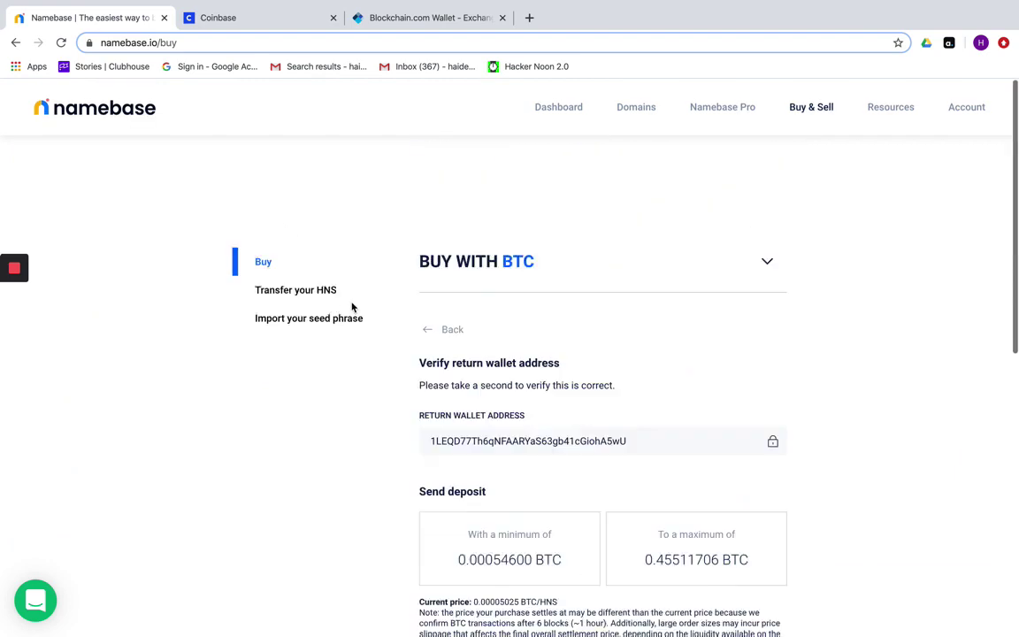
{"action": "left_click", "coordinate": [549, 112]}
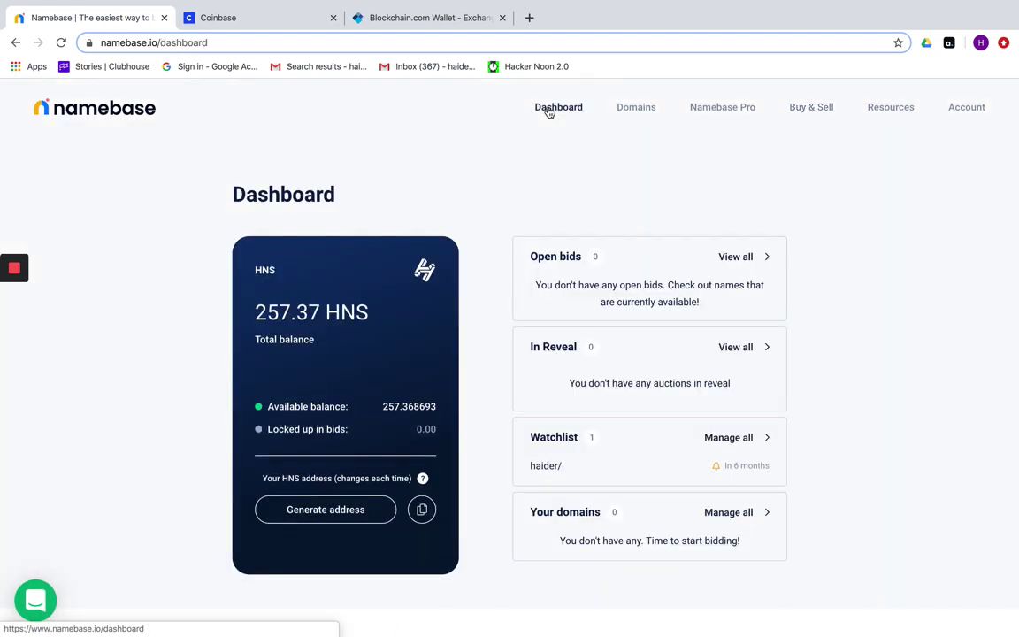